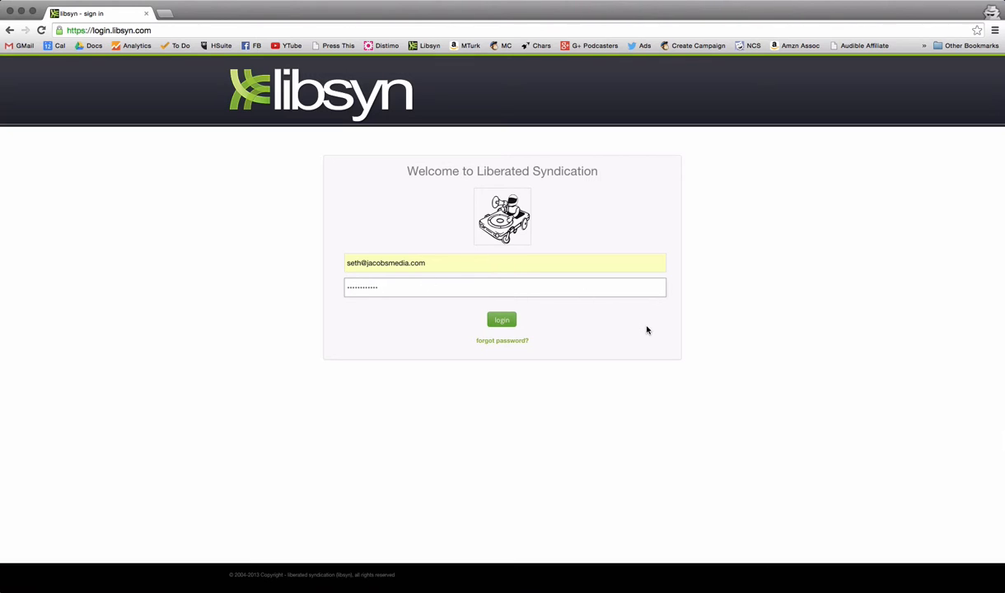
Log in with the account credentials already filled in and start adding a new podcast episode.
left_click(502, 324)
left_click(503, 325)
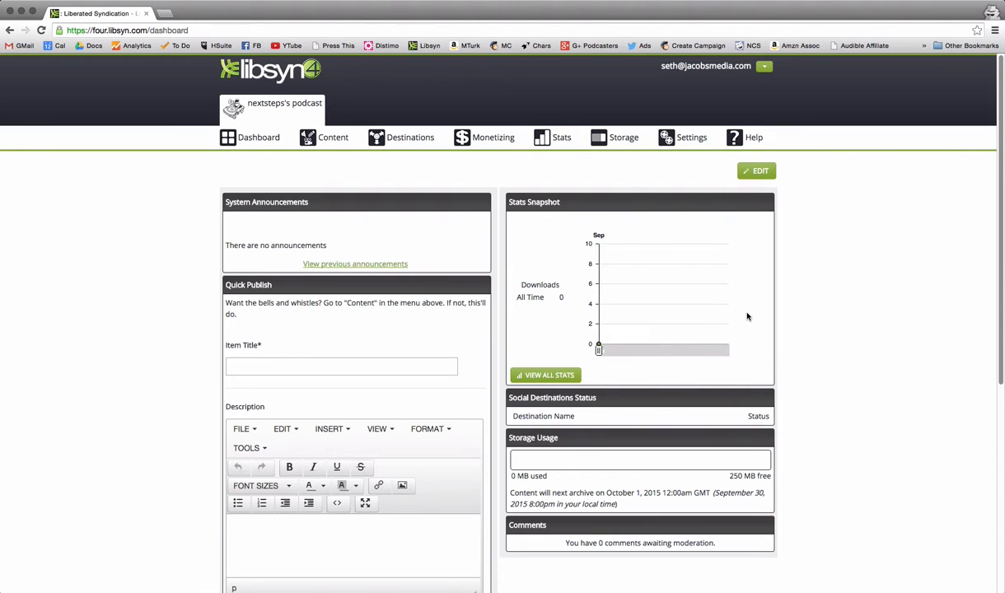
mouse_move(329, 142)
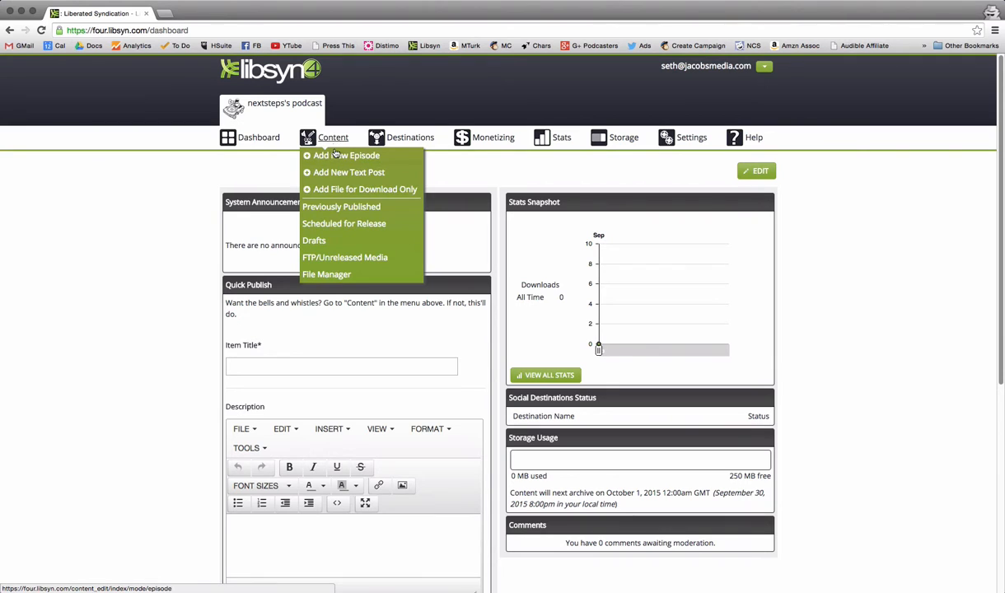
left_click(335, 159)
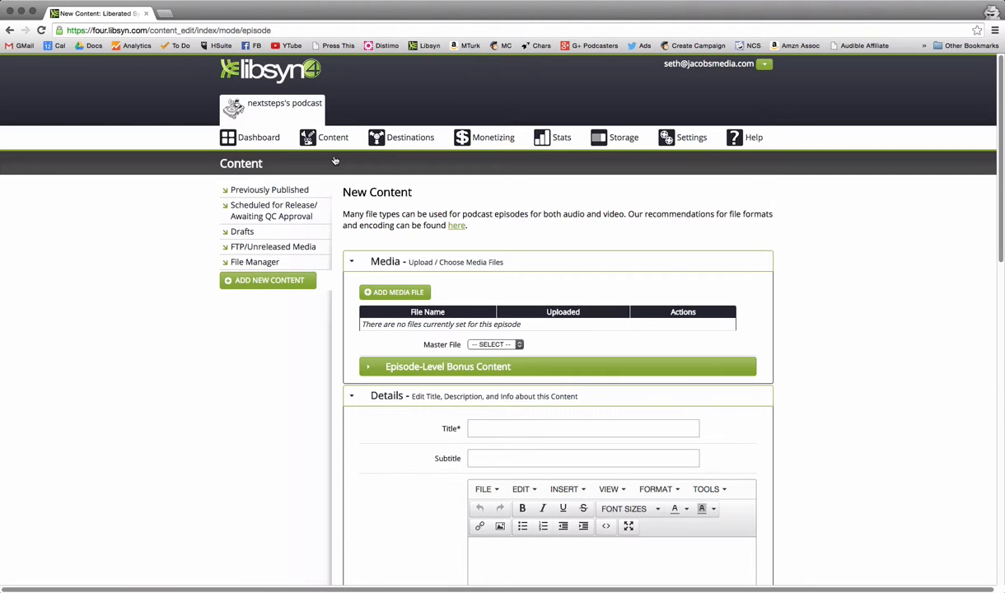
Upload "Episode 001 Jeff Smulyan.mp3" from the hard drive's Episode 1 folder as the episode's media file.
left_click(390, 292)
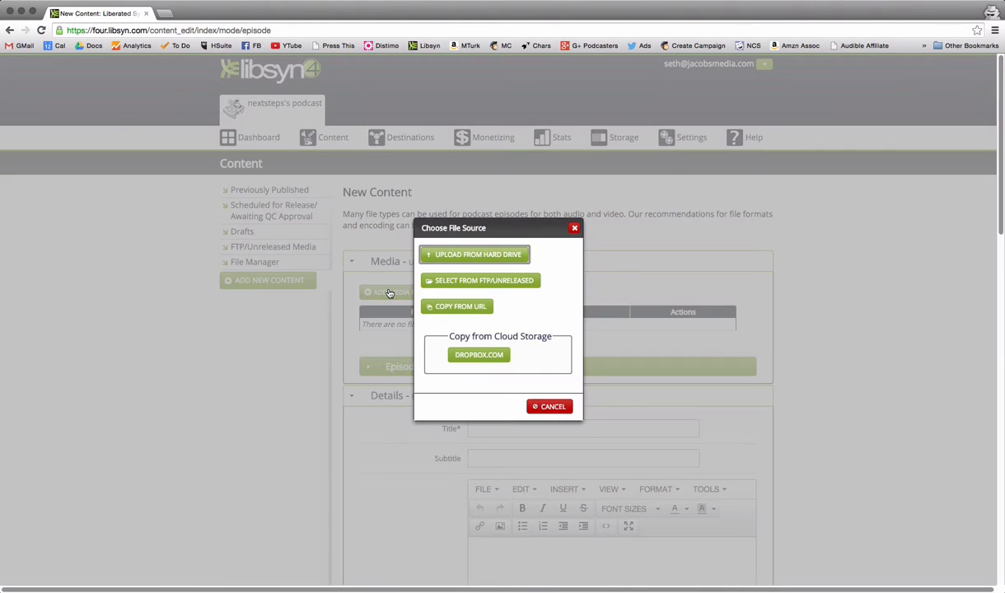
left_click(488, 256)
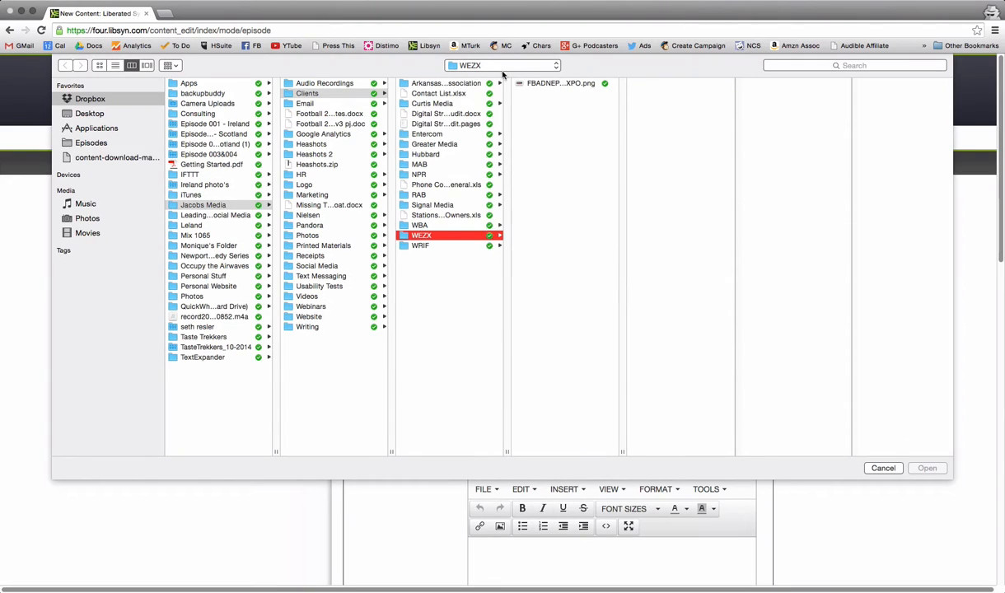
left_click(474, 65)
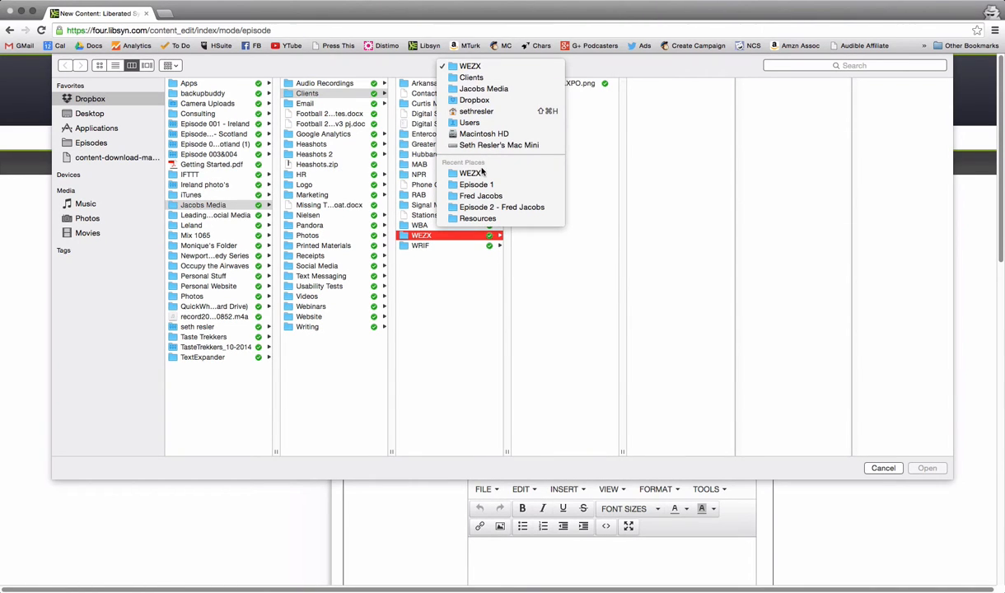
left_click(477, 185)
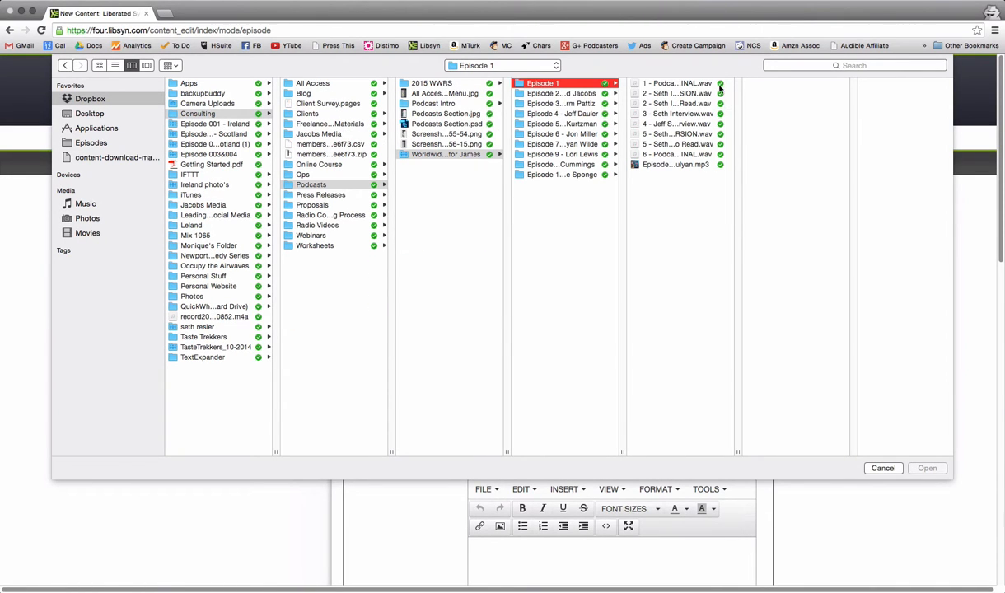
left_click(674, 165)
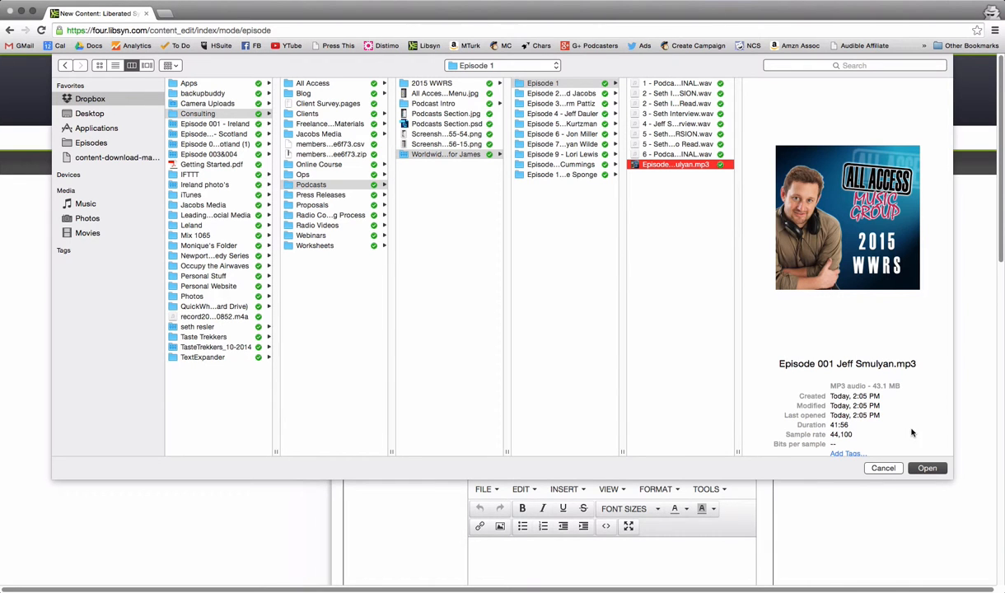
left_click(927, 468)
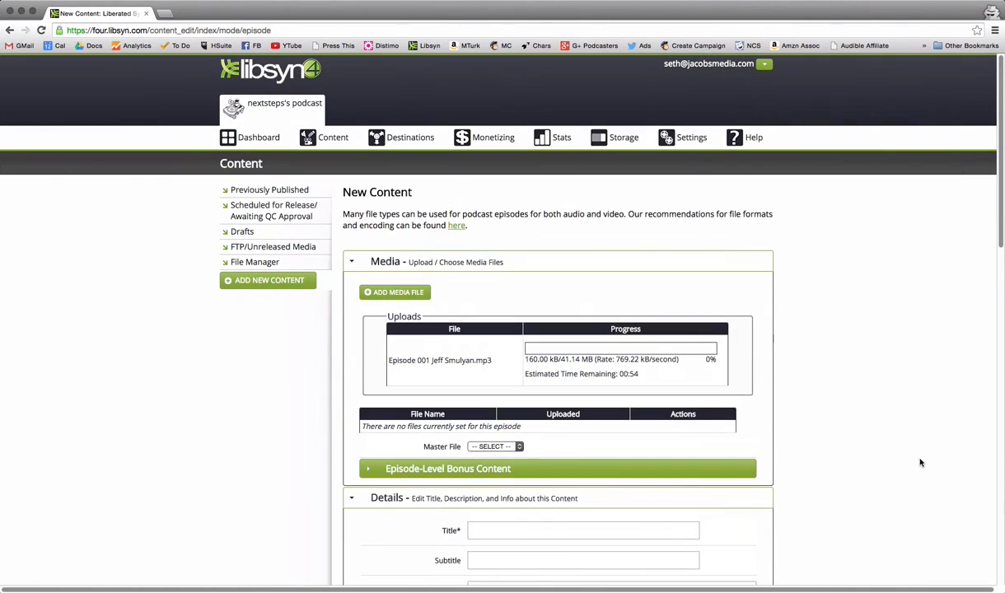
Enter "1: Jeff Smulyan of Emmis Communications" as the episode title in the Details section.
scroll(860, 426, "down", 2)
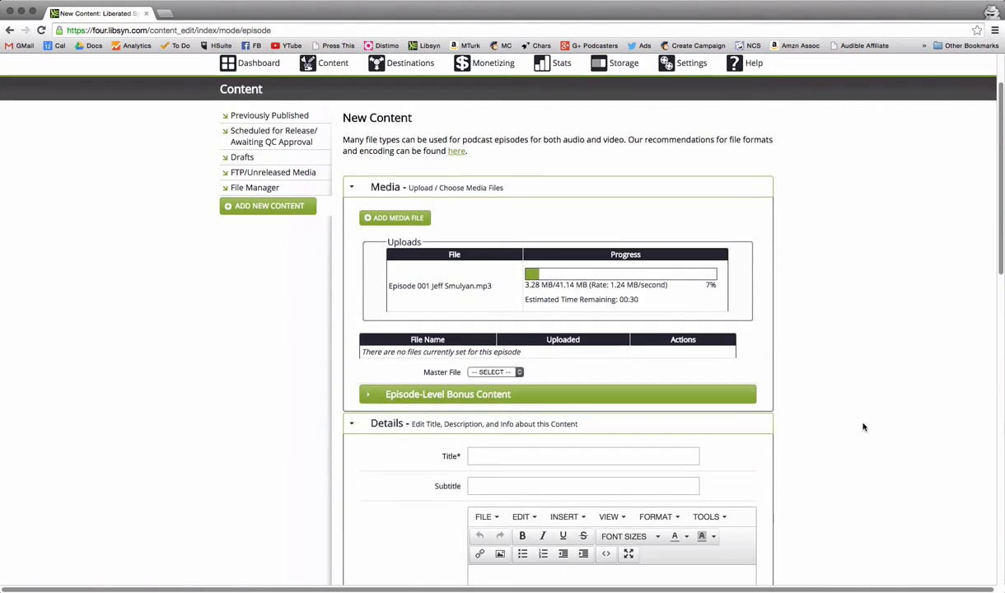
scroll(856, 424, "down", 1)
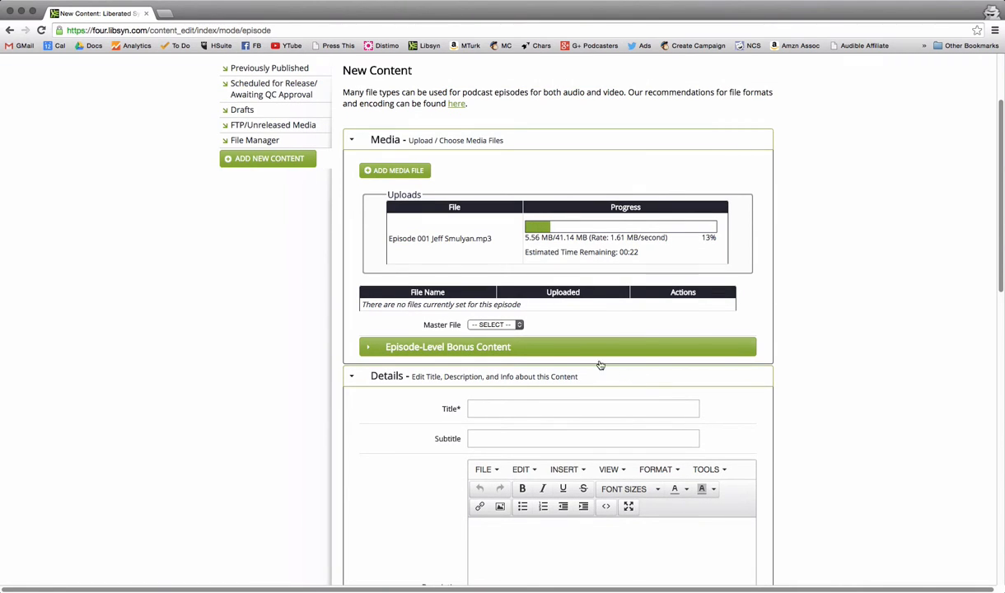
scroll(799, 398, "down", 1)
scroll(804, 397, "down", 2)
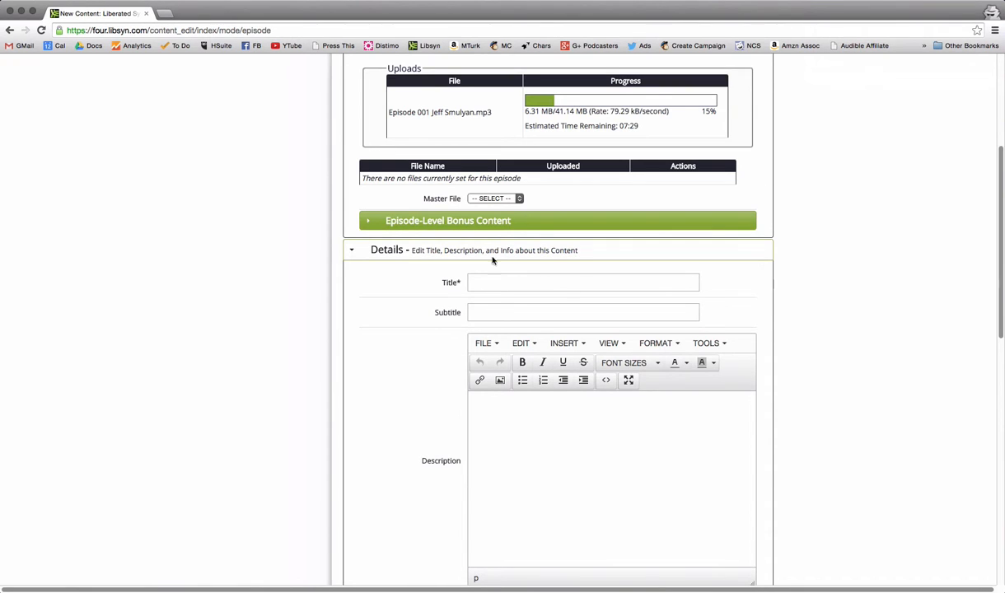
left_click(492, 283)
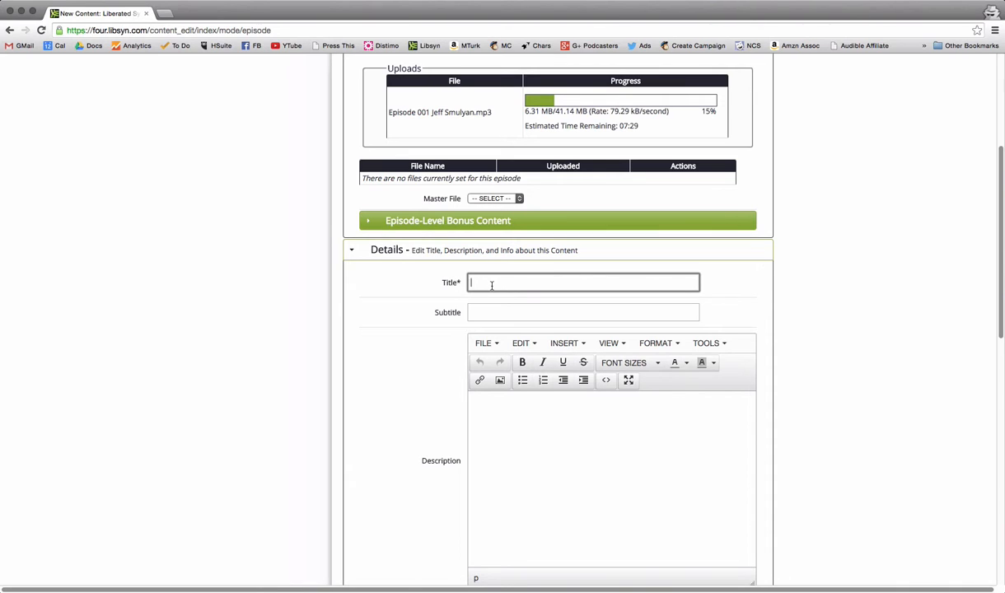
type("1: Jeff Smulyan of Emmis Communicatio")
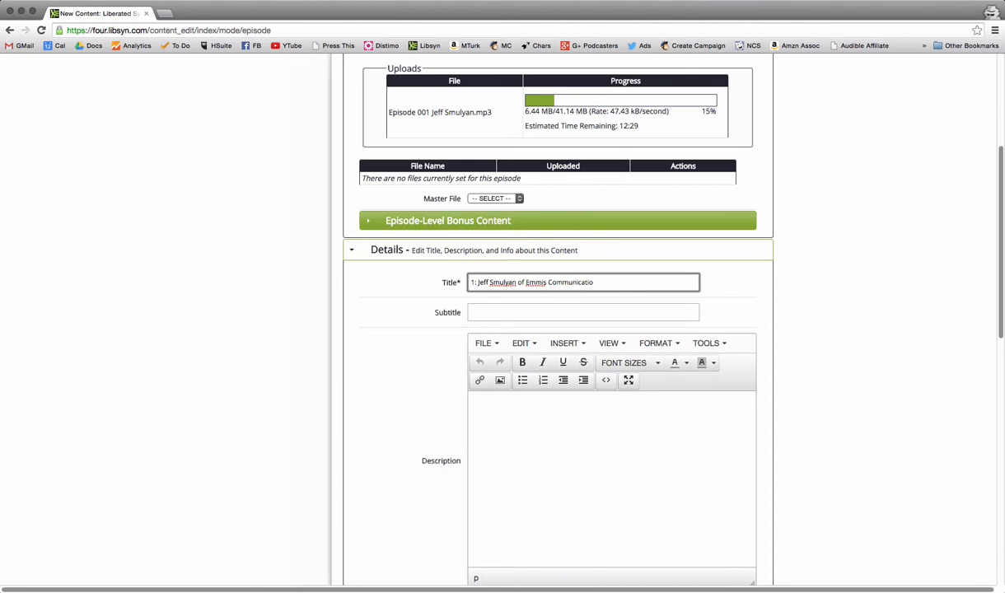
type("ns")
Set the episode subtitle to "Interview at the 2015 Worldwide Radio Summit".
left_click(516, 314)
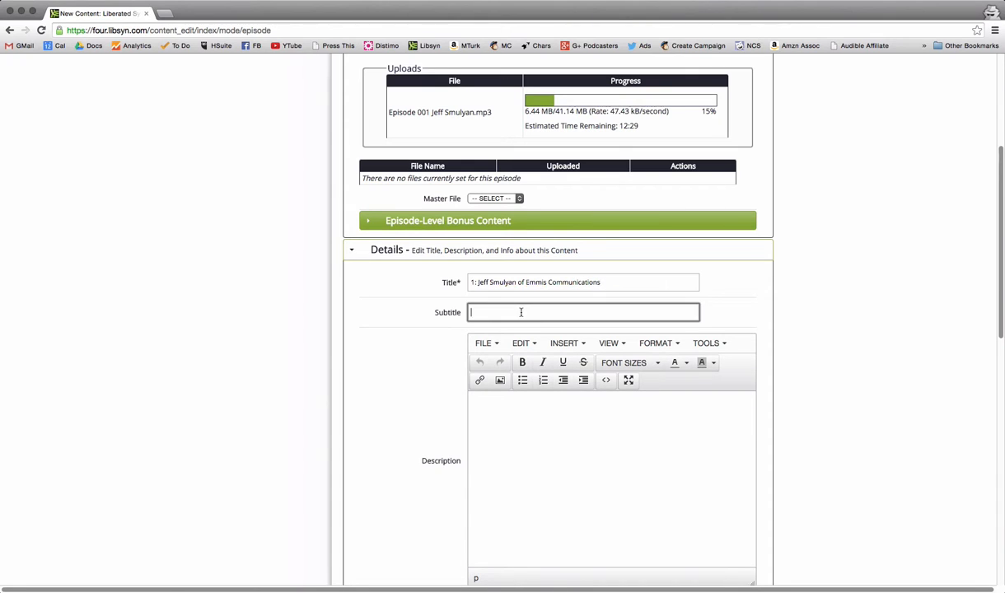
type("Inter")
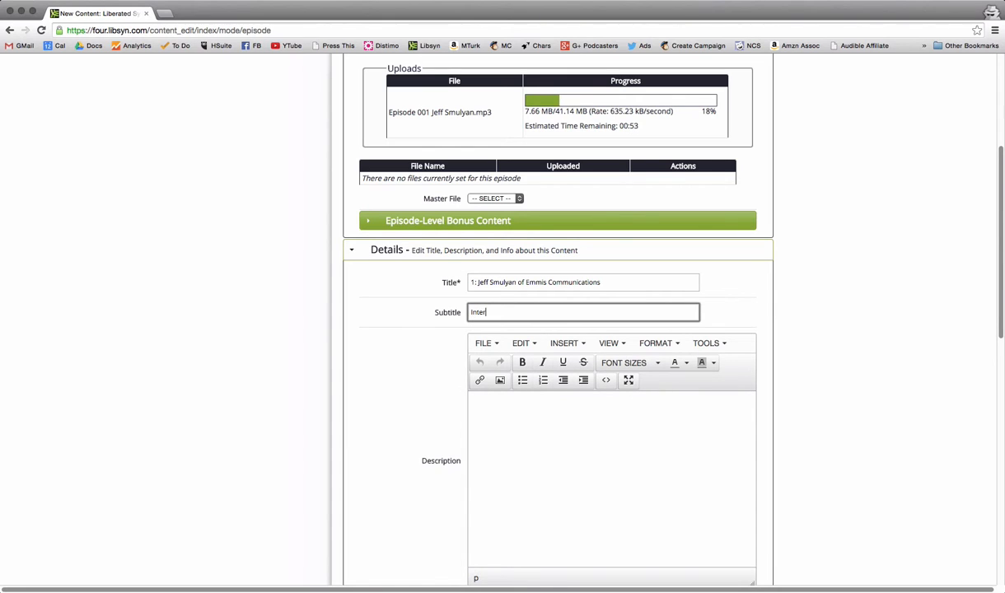
type("view at the ")
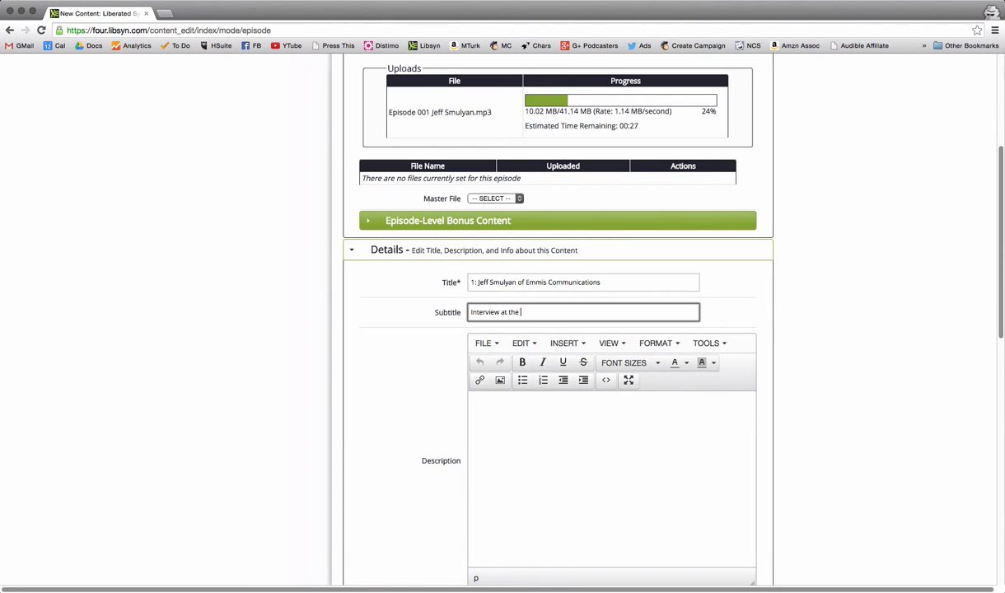
type("2015 Wor")
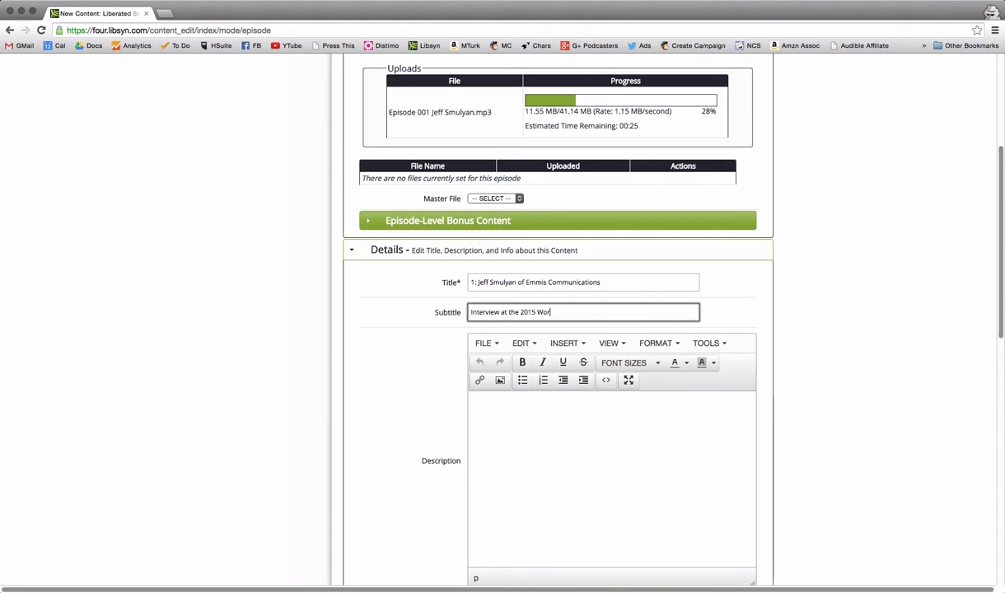
type("ldwide ")
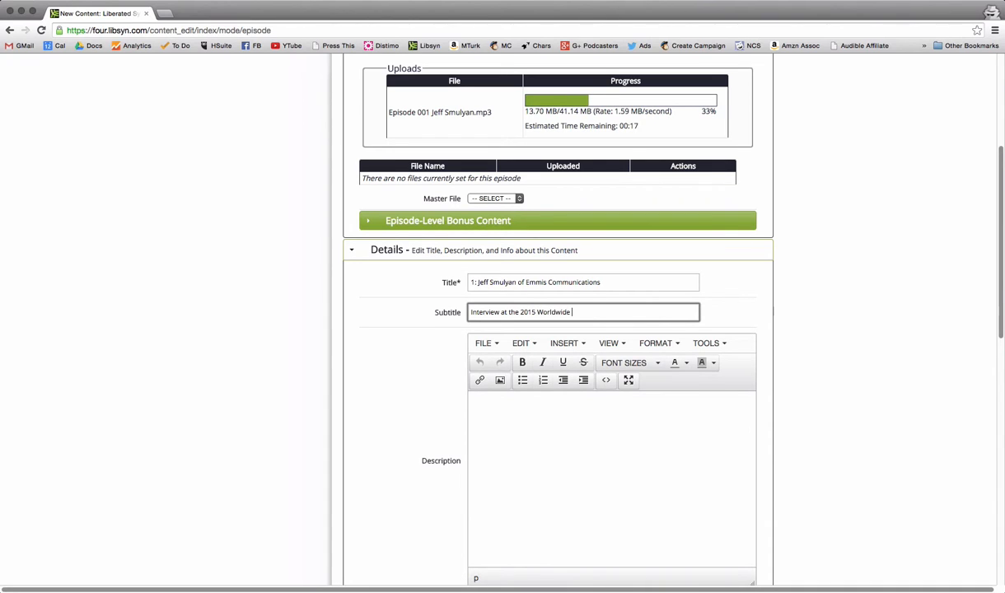
type("Radio Summit")
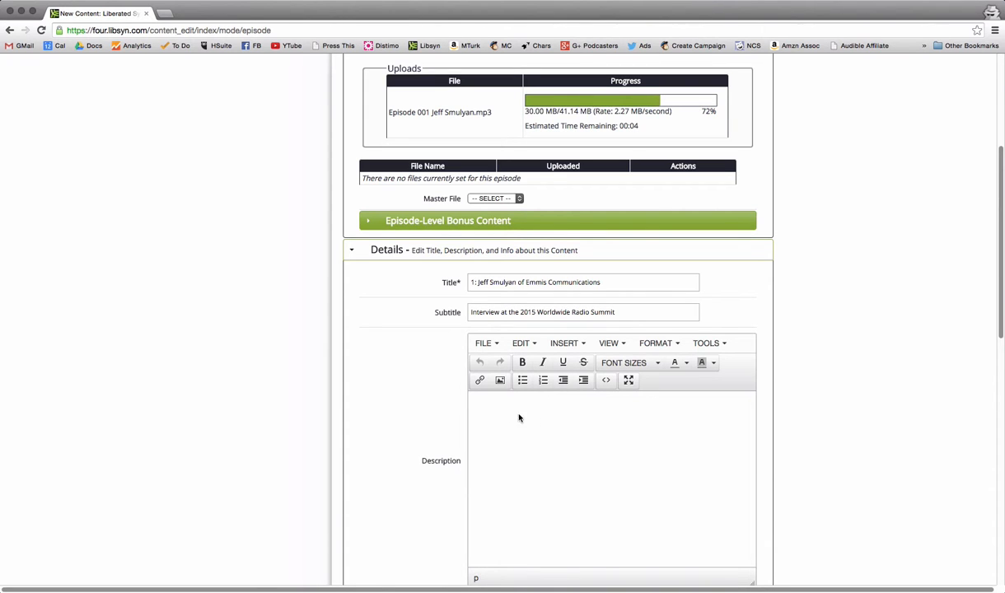
Write a description saying Jacobs Media's Digital Dot Connector interviews the CEO, Chairman, and Founder of Emmis at the 2015 Worldwide Radio Summit.
scroll(477, 398, "down", 3)
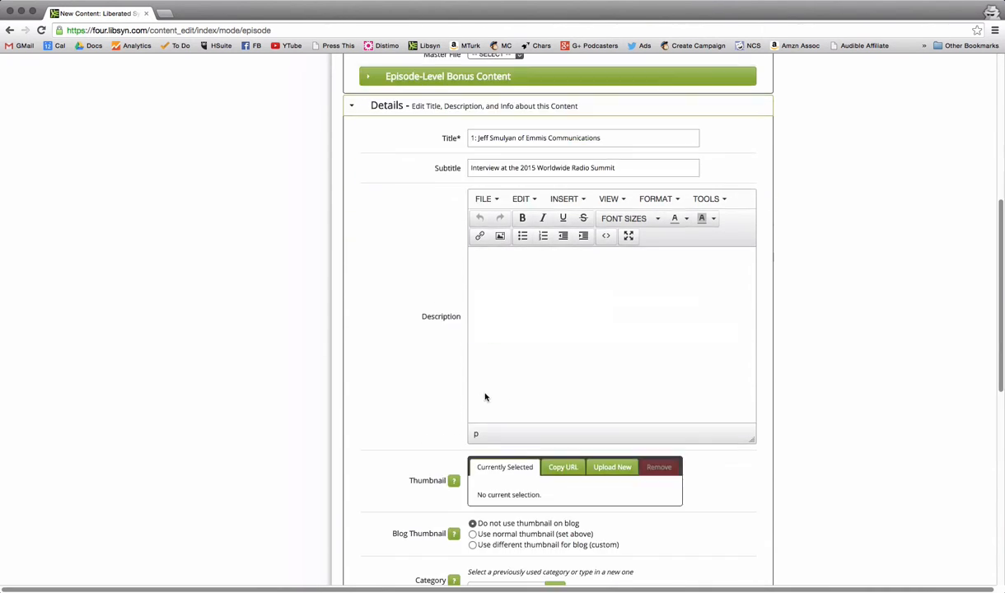
left_click(525, 304)
type("fdsa")
type("Seth Resler, Digital Dot Connector for Jacobs Media, interviews the")
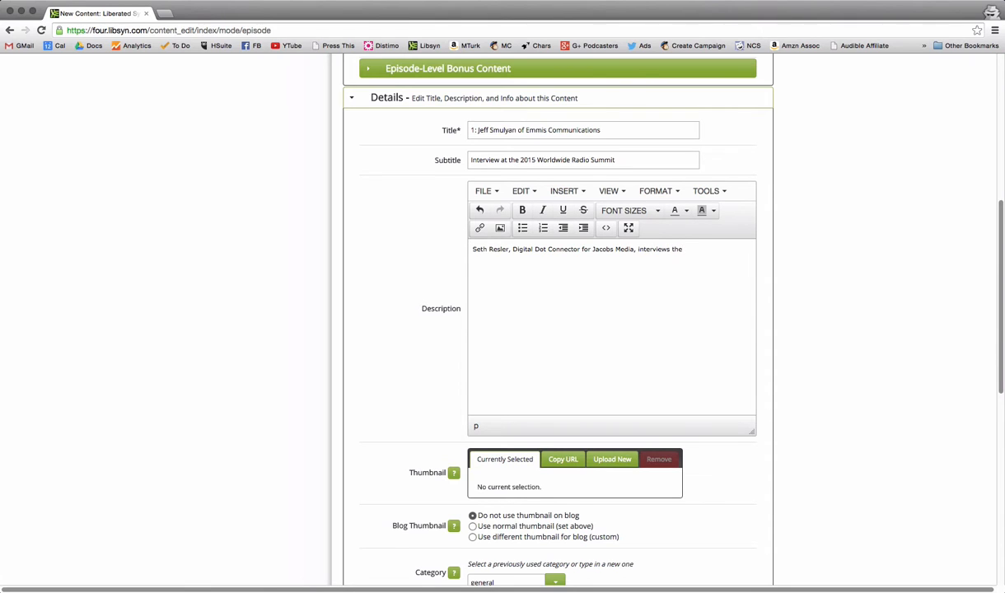
type("O,")
scroll(532, 305, "down", 1)
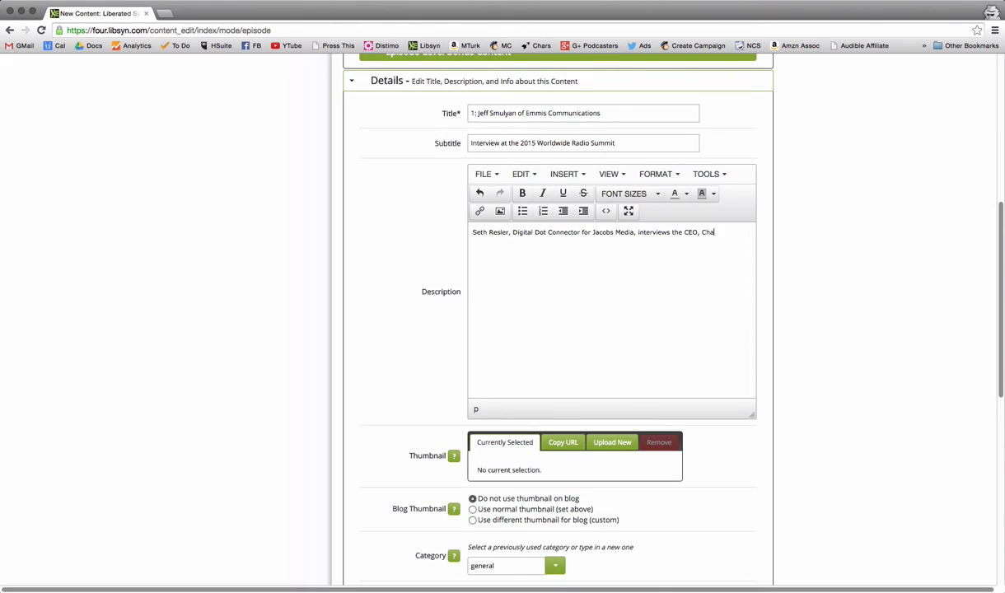
type("Chairman, and Founder of Emmis Coomunications")
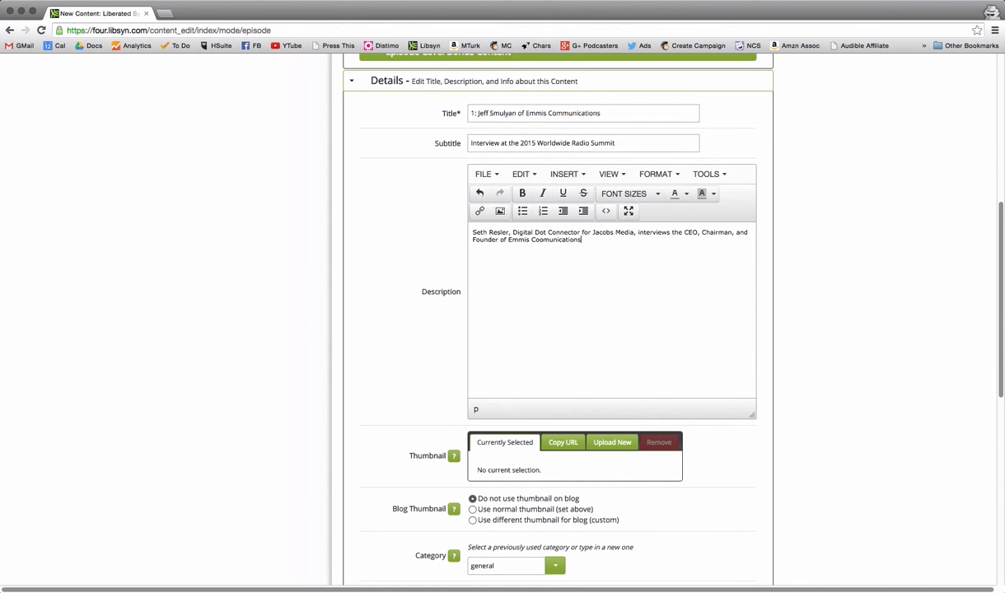
type("Smulyan, at the 2015 Worldwide Radio Summit.")
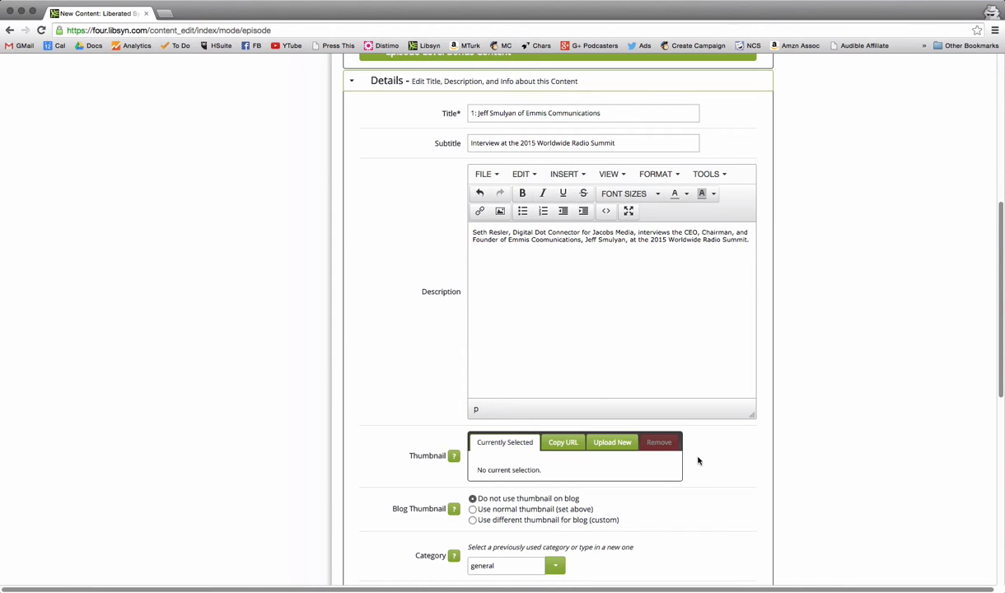
Upload "Smulyan 1.jpg" from the Headshots folder inside 2015 WWRS as the episode thumbnail.
scroll(752, 421, "down", 1)
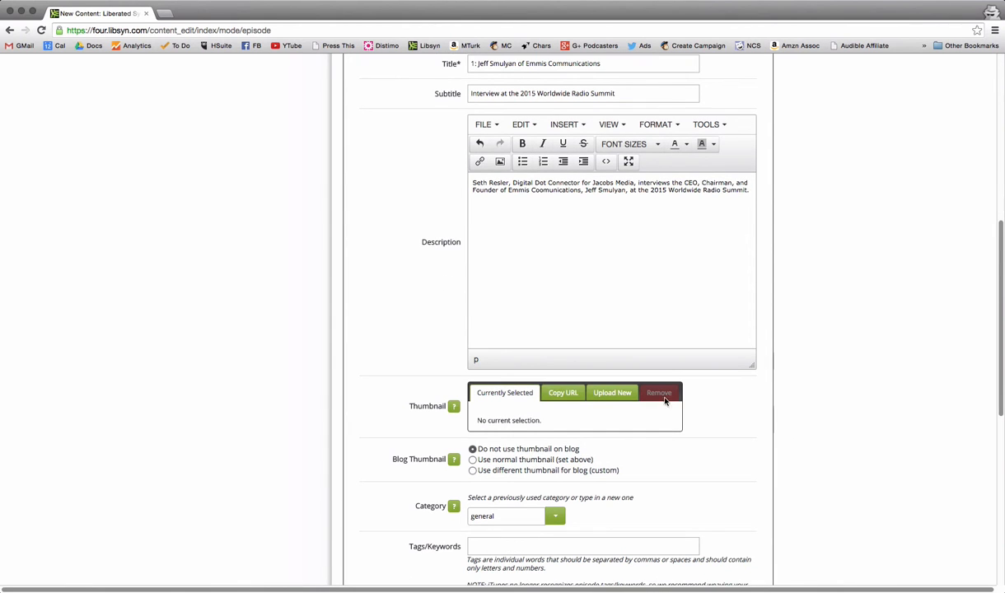
left_click(602, 396)
left_click(581, 409)
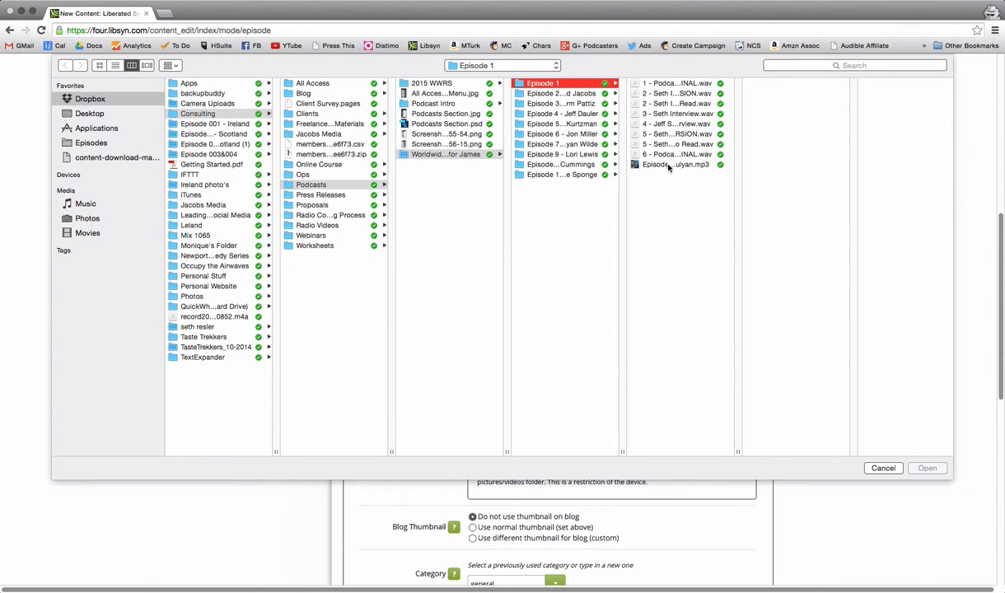
left_click(640, 163)
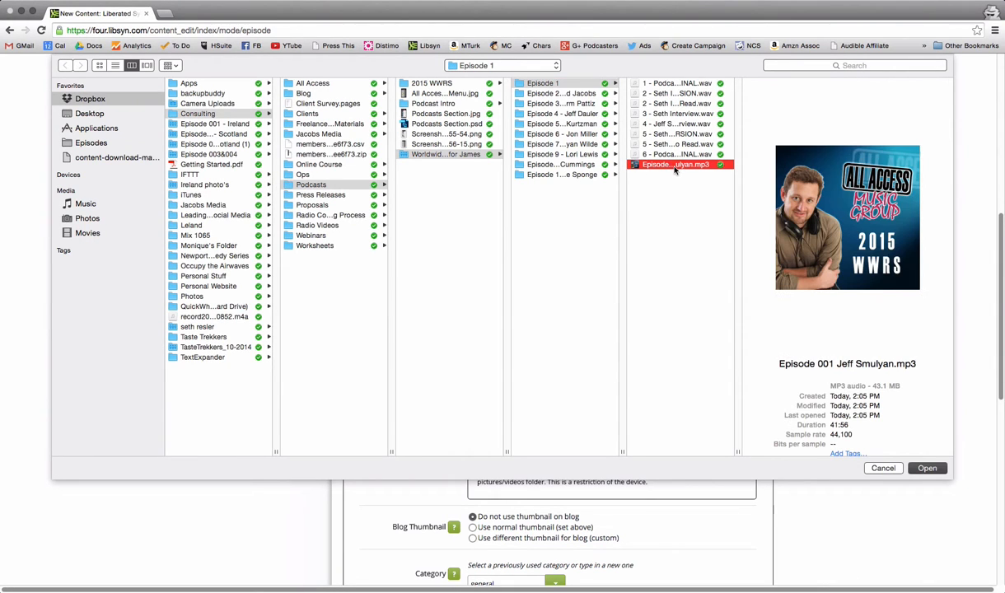
left_click(418, 83)
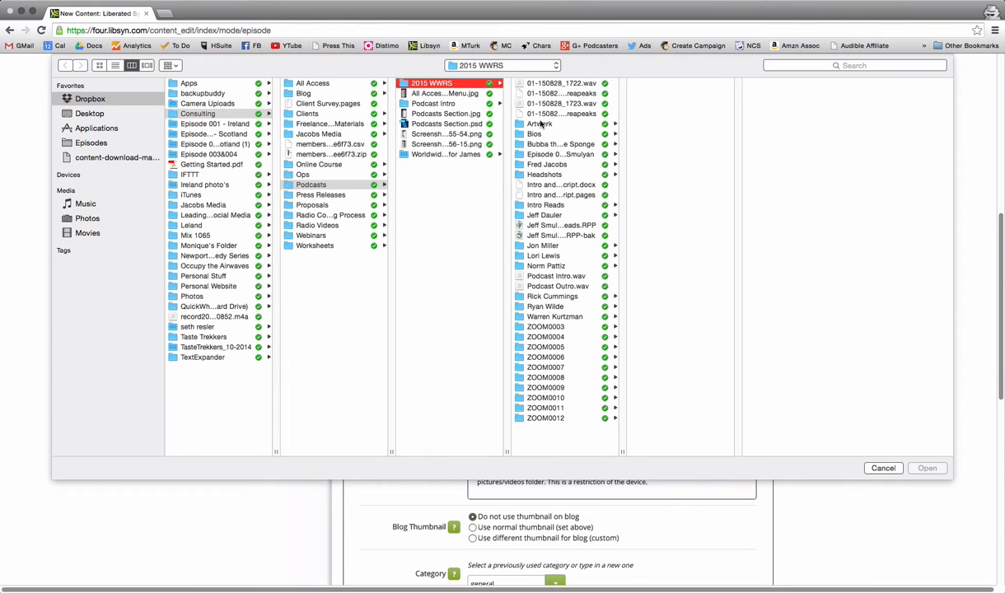
left_click(540, 124)
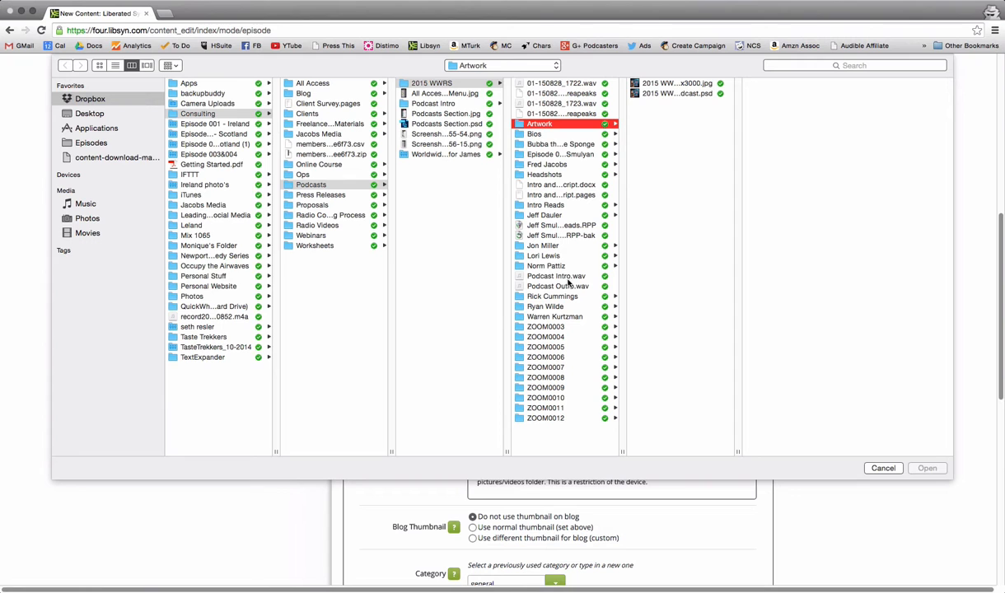
left_click(520, 172)
left_click(651, 154)
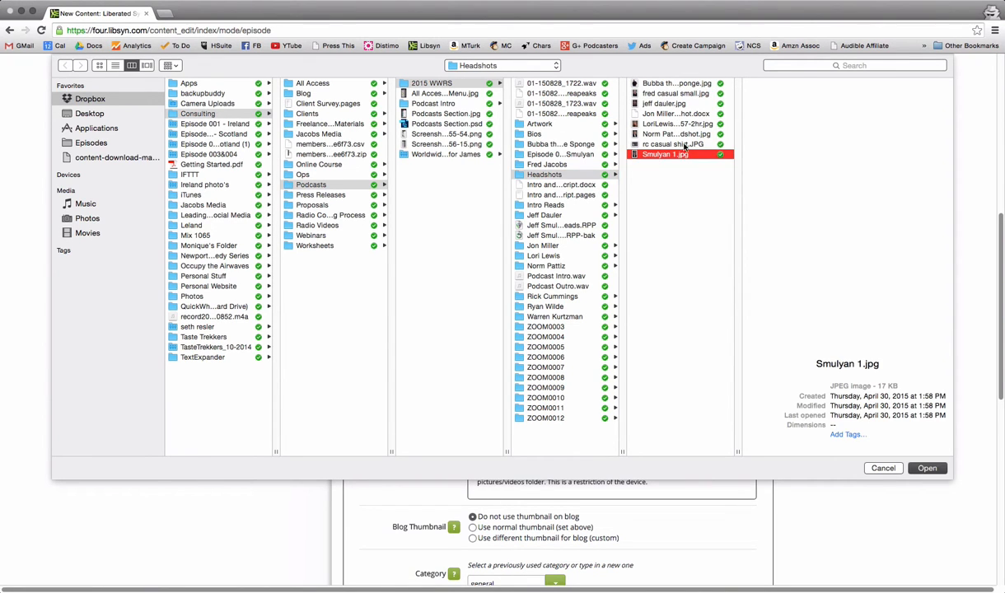
left_click(926, 468)
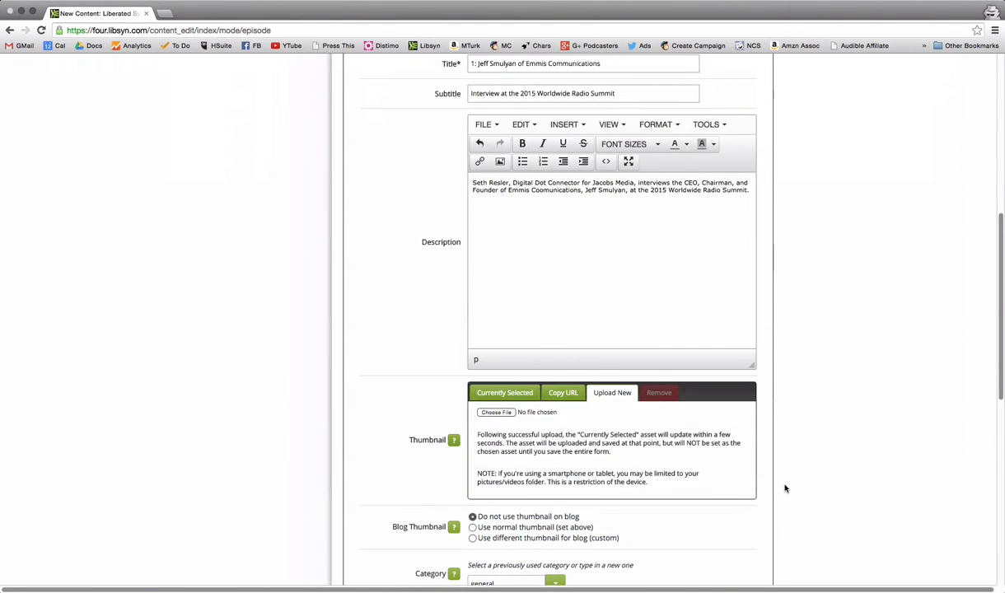
scroll(843, 470, "down", 1)
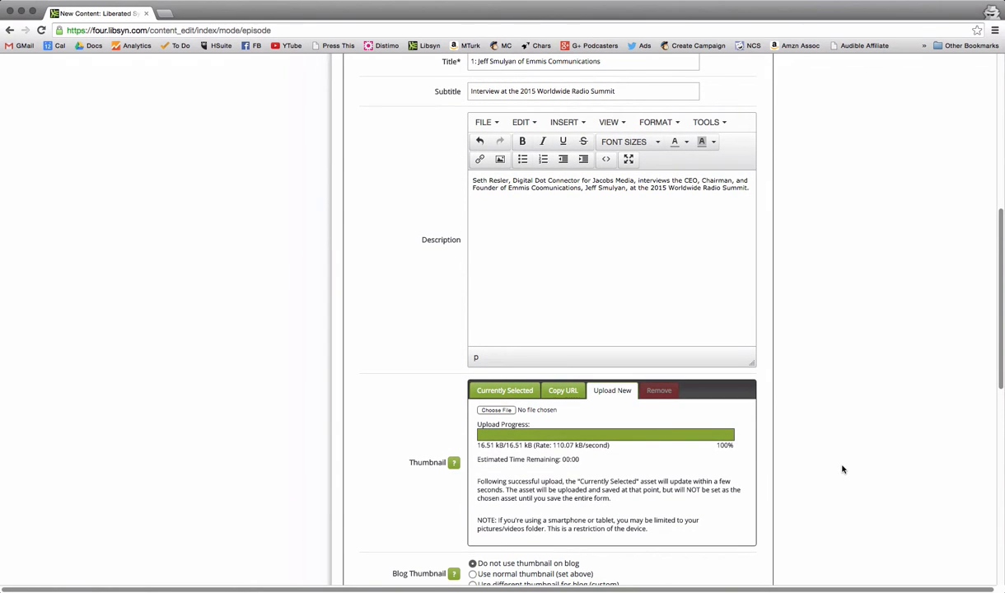
scroll(841, 469, "down", 3)
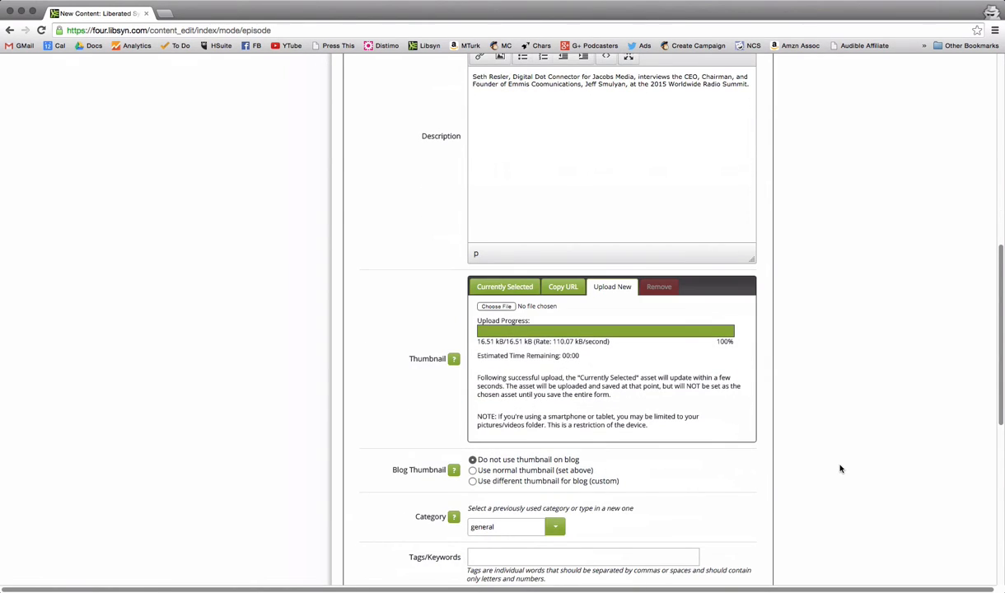
scroll(841, 469, "down", 2)
scroll(840, 468, "down", 3)
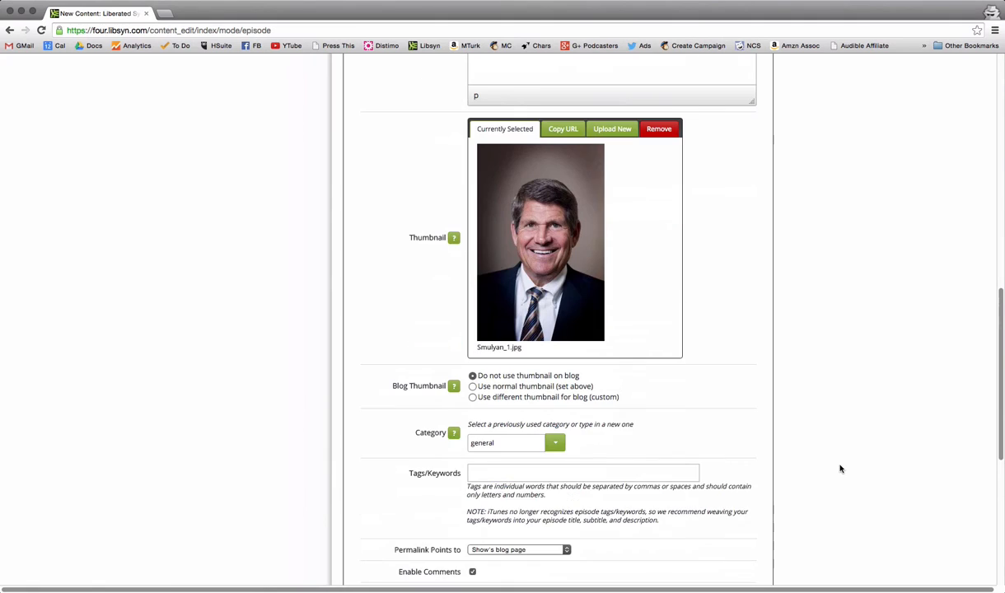
Replace the episode's category with a new one named "radio".
scroll(840, 469, "down", 1)
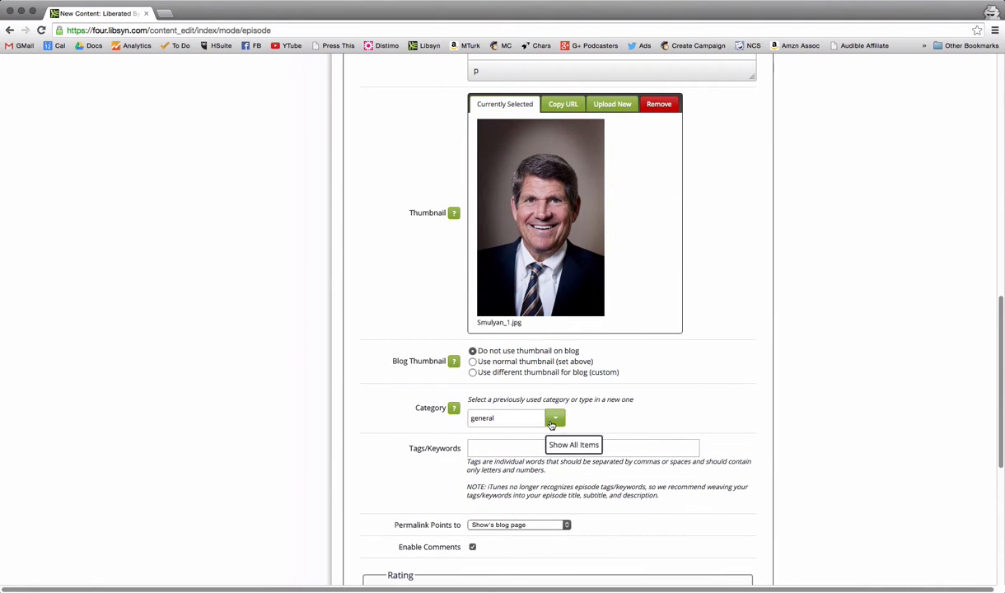
left_click(509, 419)
key("BackSpace")
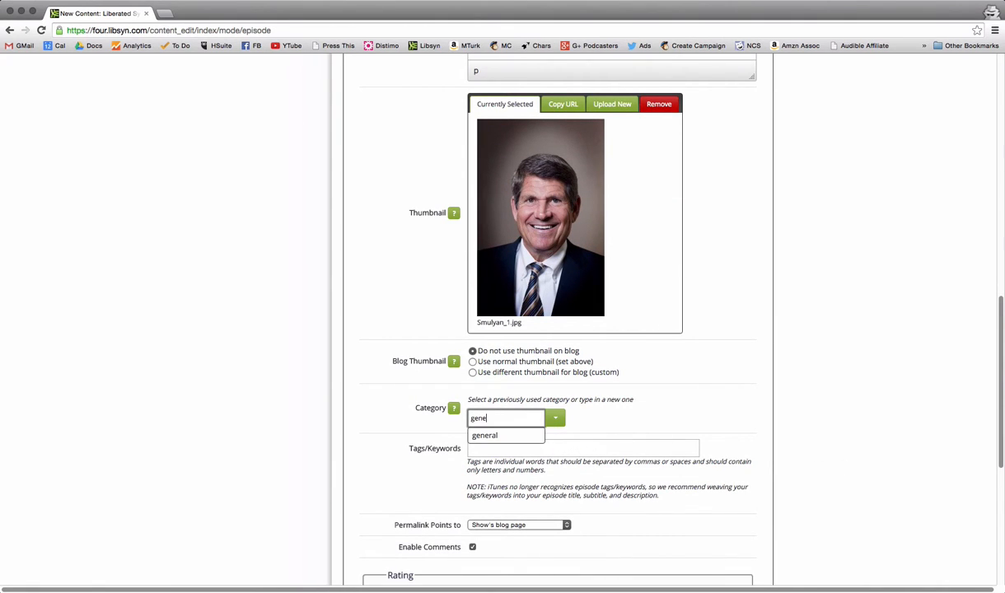
key("BackSpace")
key("BackSpace")
key("BackSpace")
key("BackSpace")
type("radio")
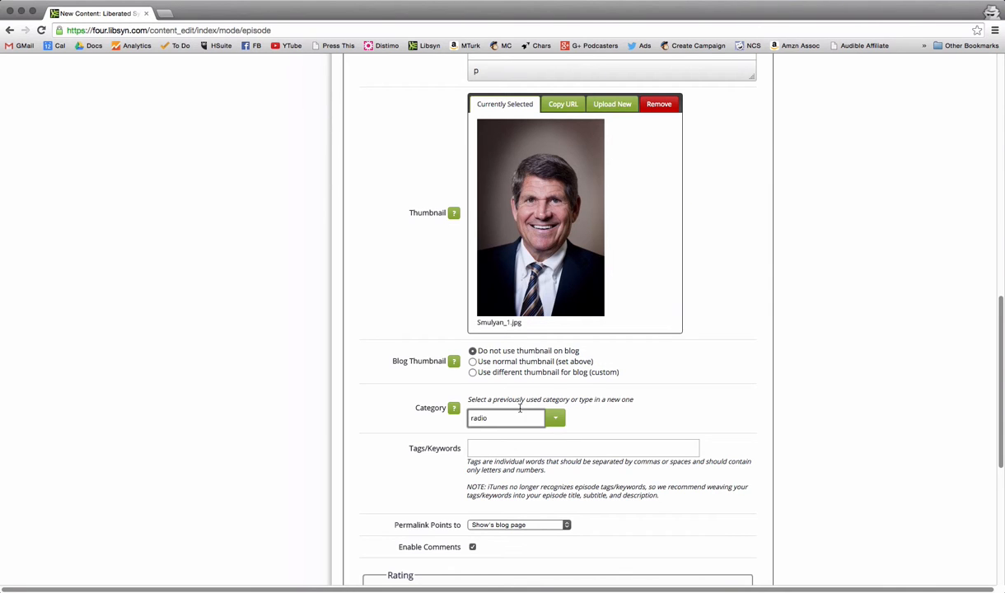
Enter "radio, emmis, broadcasting" as the episode's tags/keywords.
scroll(520, 408, "down", 1)
left_click(520, 418)
type("radio,")
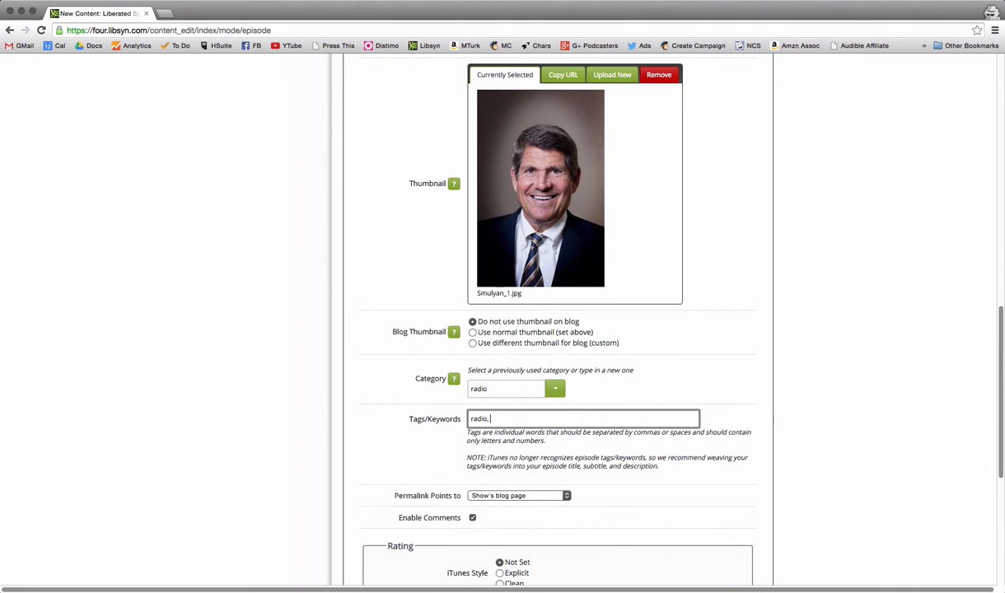
type(" emmis, ")
type(", broadcasting")
Keep the permalink pointing to the show's blog page and disable comments for the episode.
scroll(785, 406, "down", 3)
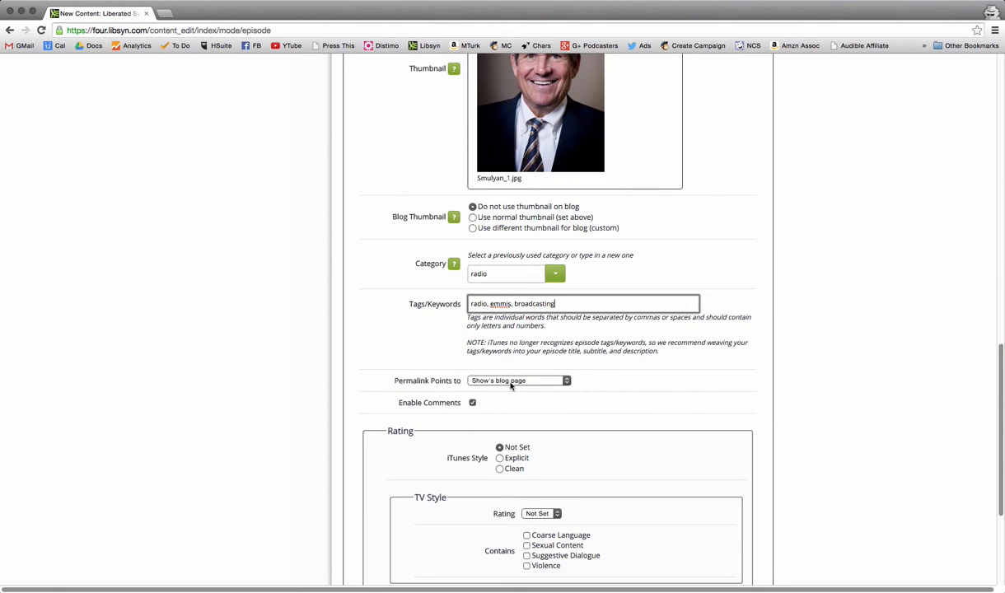
left_click(510, 380)
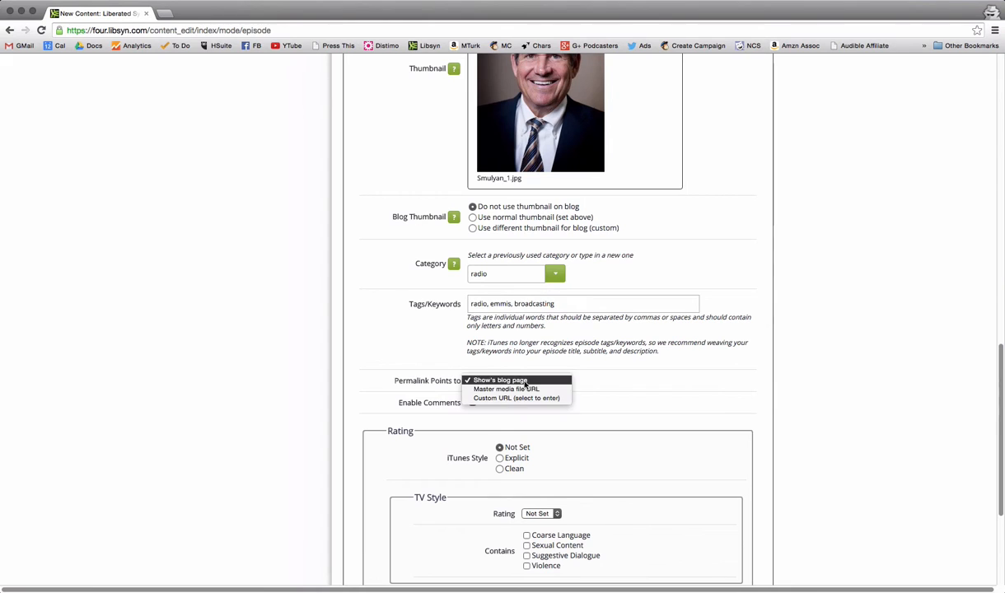
left_click(635, 382)
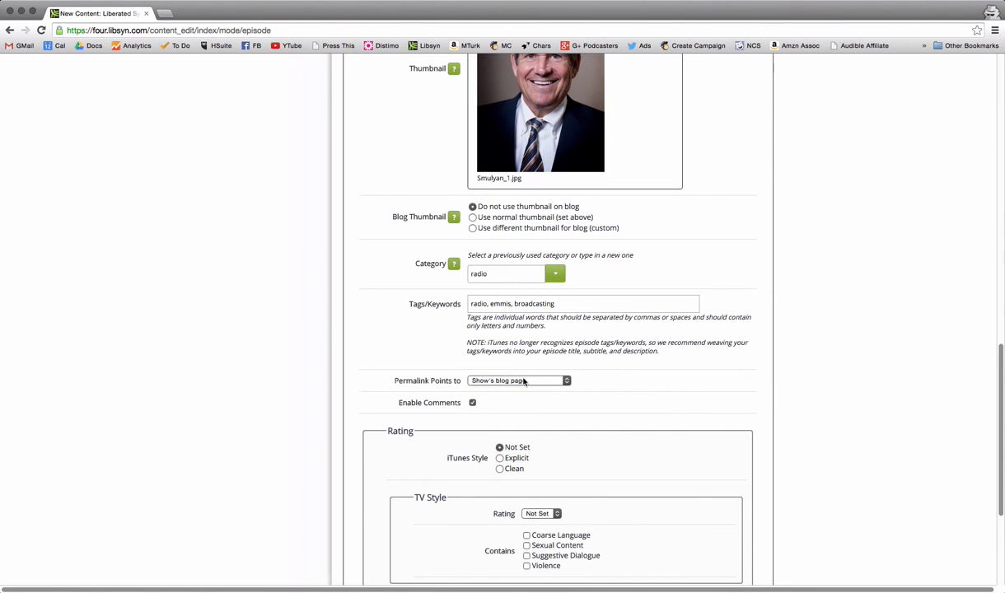
scroll(632, 385, "down", 2)
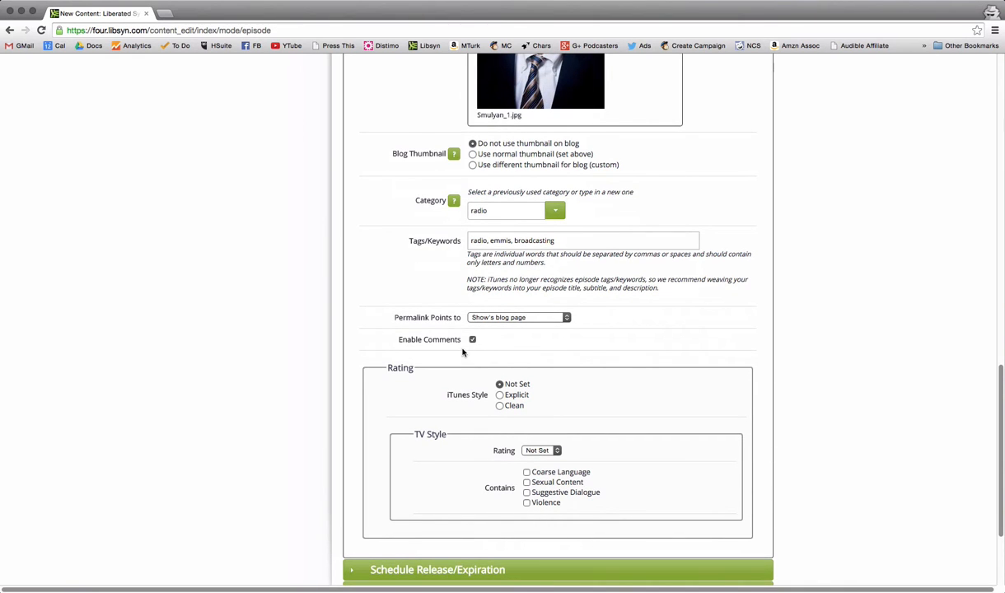
left_click(473, 340)
Set the episode's iTunes-style rating to Clean and its TV-style rating to TV-PG.
scroll(775, 377, "down", 1)
scroll(775, 377, "down", 3)
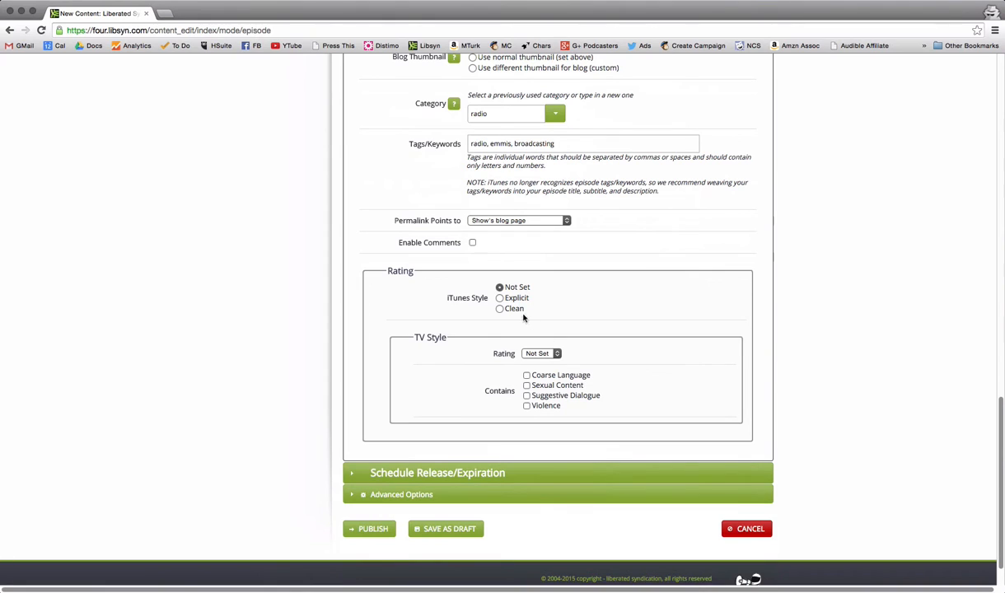
left_click(499, 309)
scroll(770, 354, "down", 1)
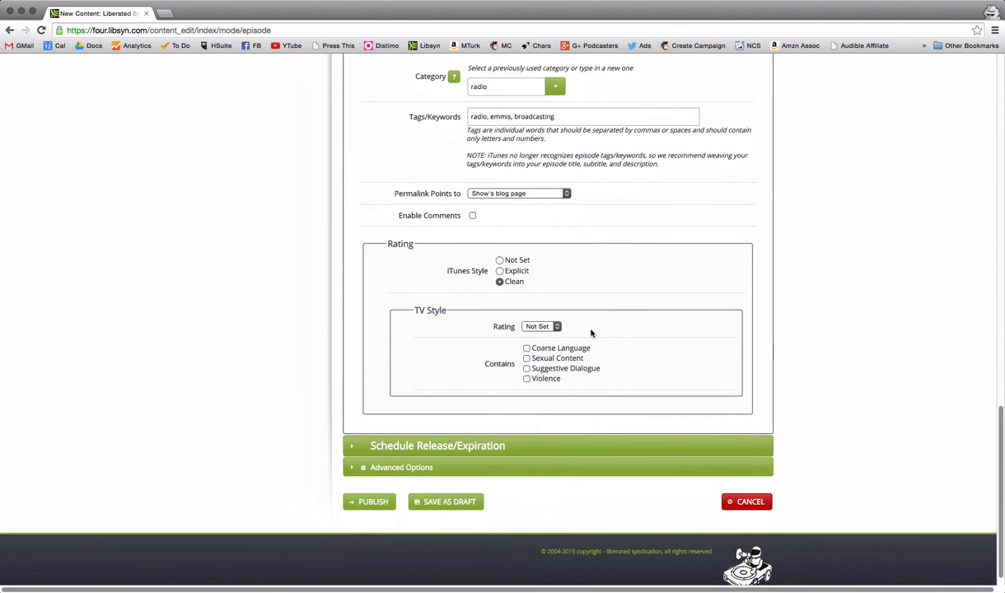
left_click(551, 327)
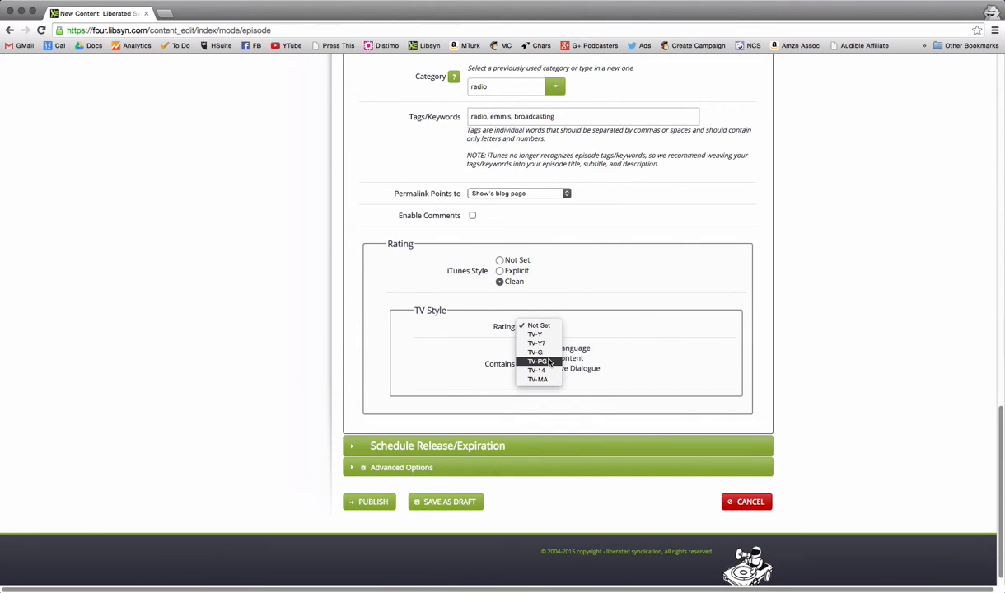
left_click(537, 361)
Switch the Schedule Release/Expiration section to Basic Release/Expiration and expand the Advanced Options.
scroll(809, 322, "down", 1)
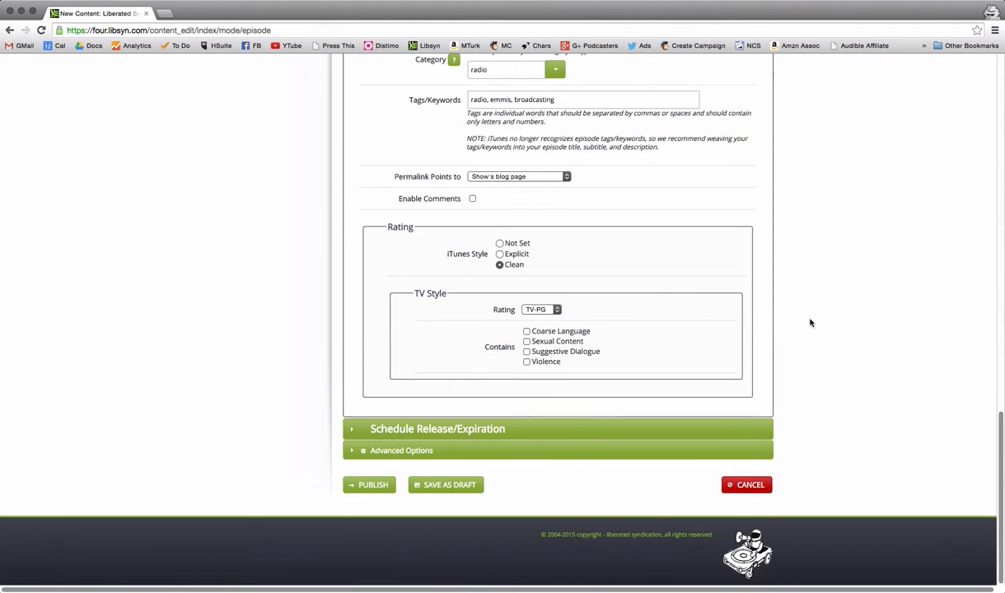
left_click(526, 432)
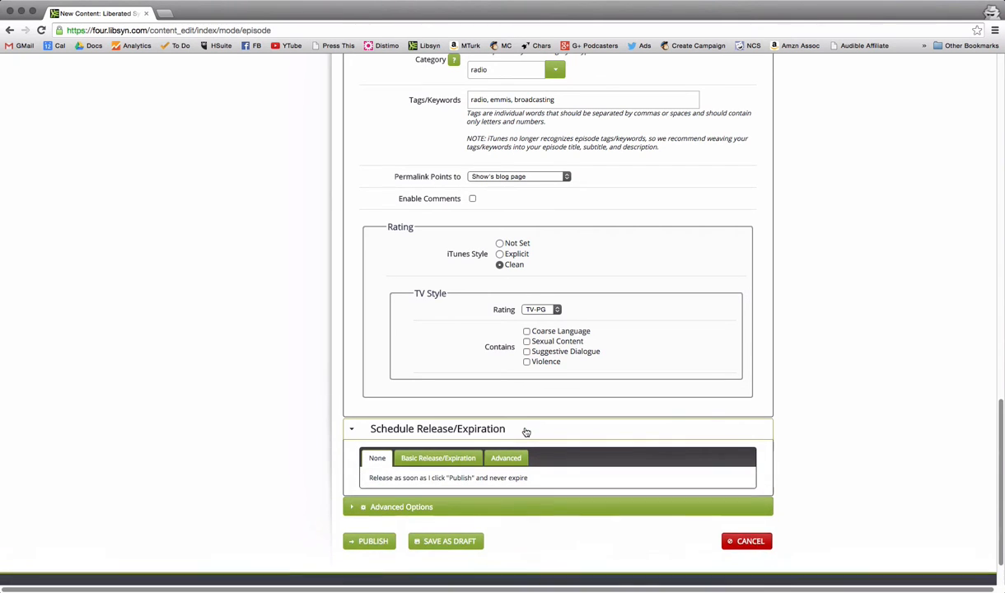
scroll(704, 412, "down", 2)
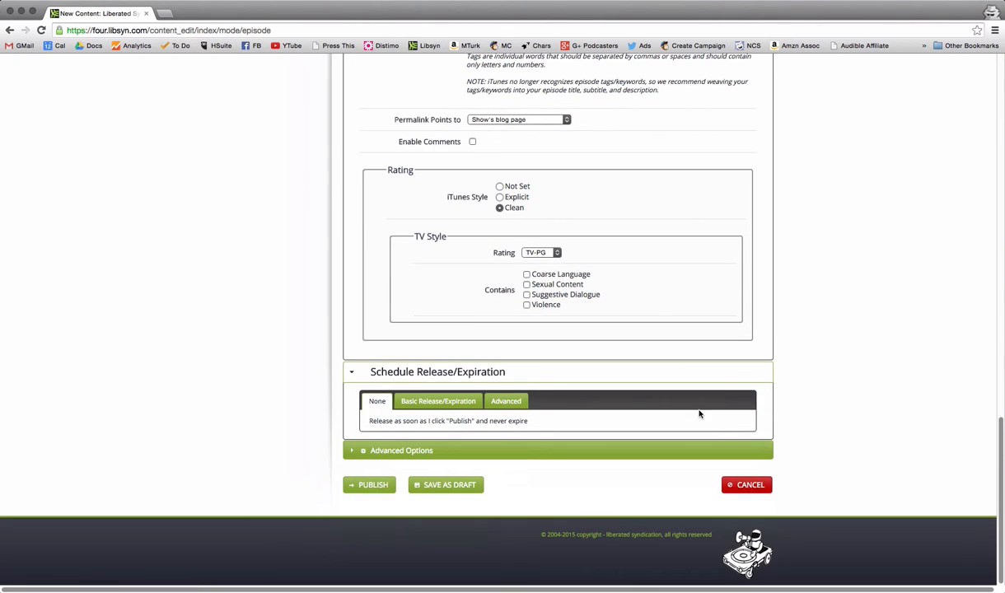
left_click(439, 403)
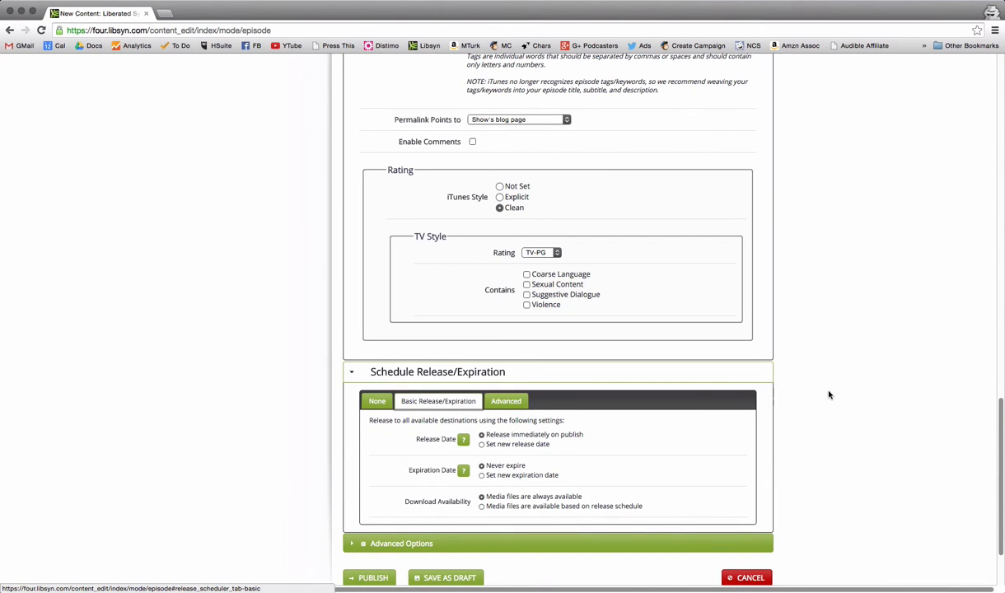
scroll(825, 396, "down", 3)
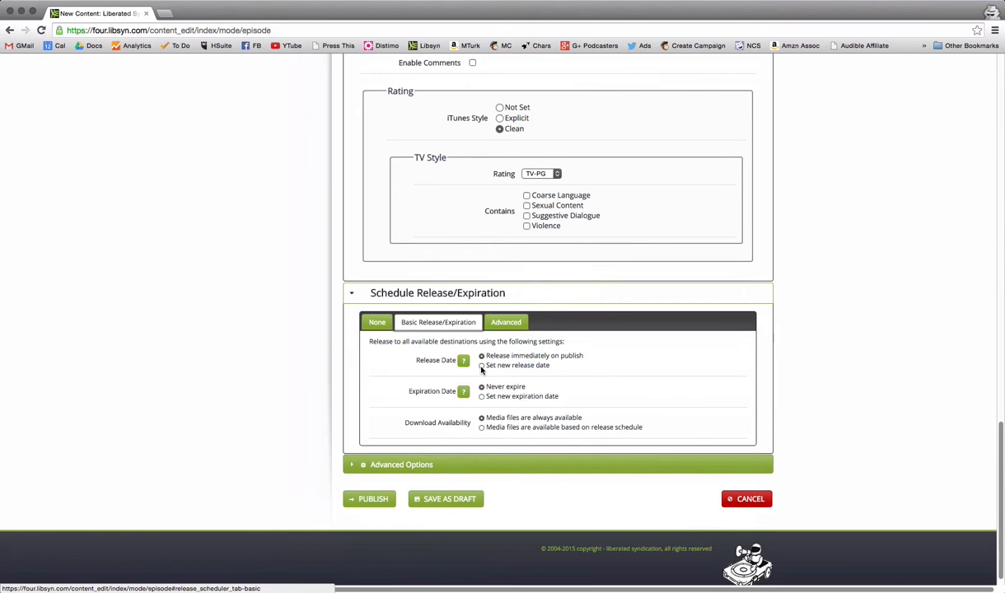
scroll(825, 404, "down", 1)
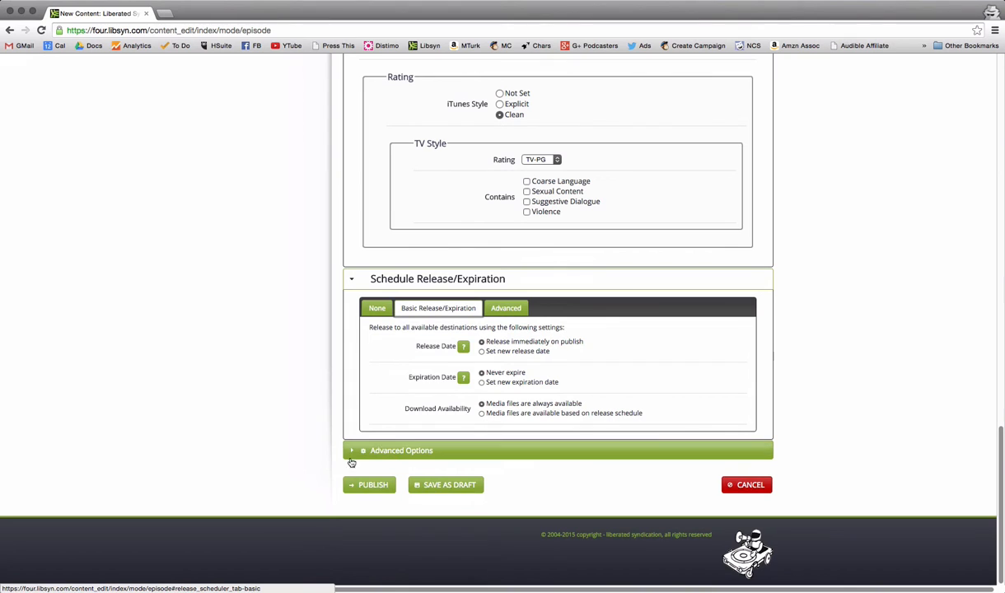
left_click(389, 453)
scroll(651, 398, "down", 5)
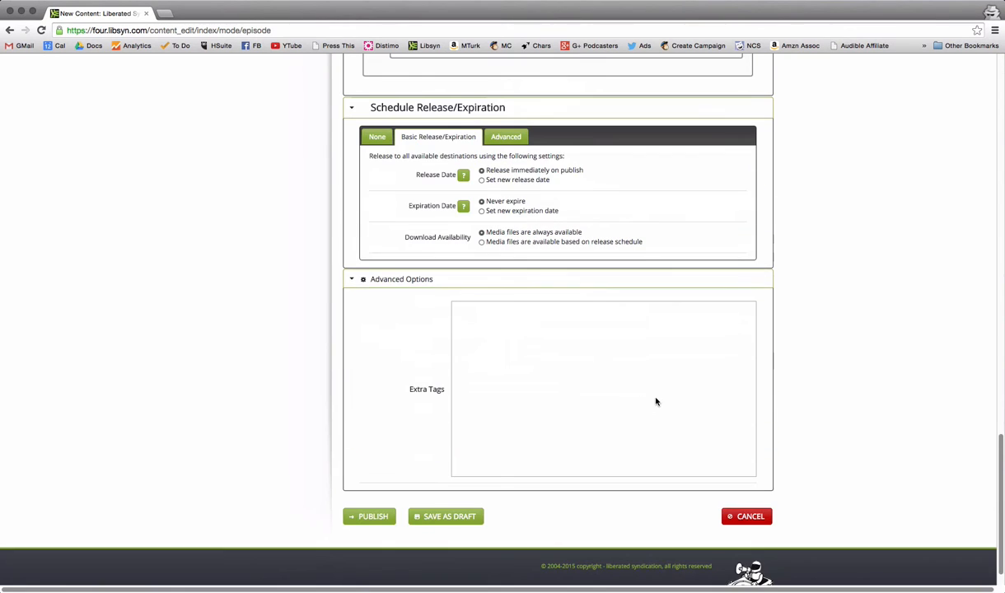
Dismiss the upload message for the episode's audio file and publish the episode.
scroll(755, 405, "up", 20)
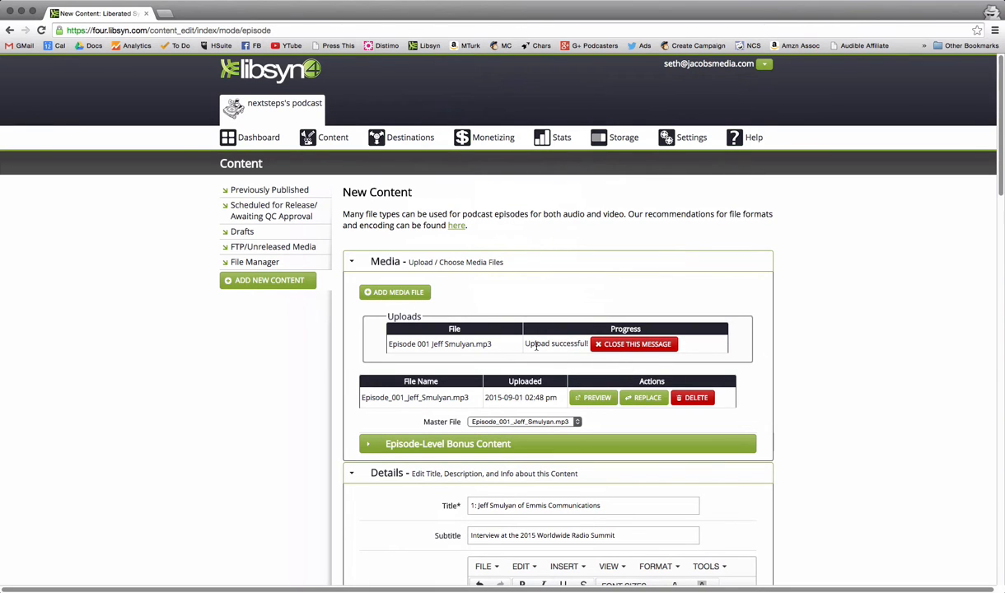
left_click(615, 346)
scroll(847, 386, "down", 20)
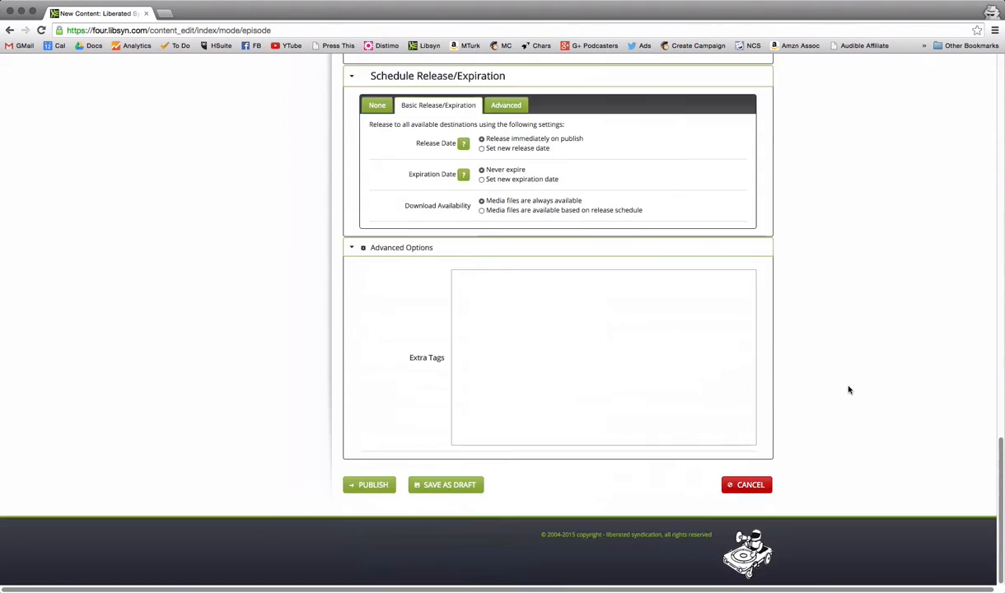
left_click(375, 487)
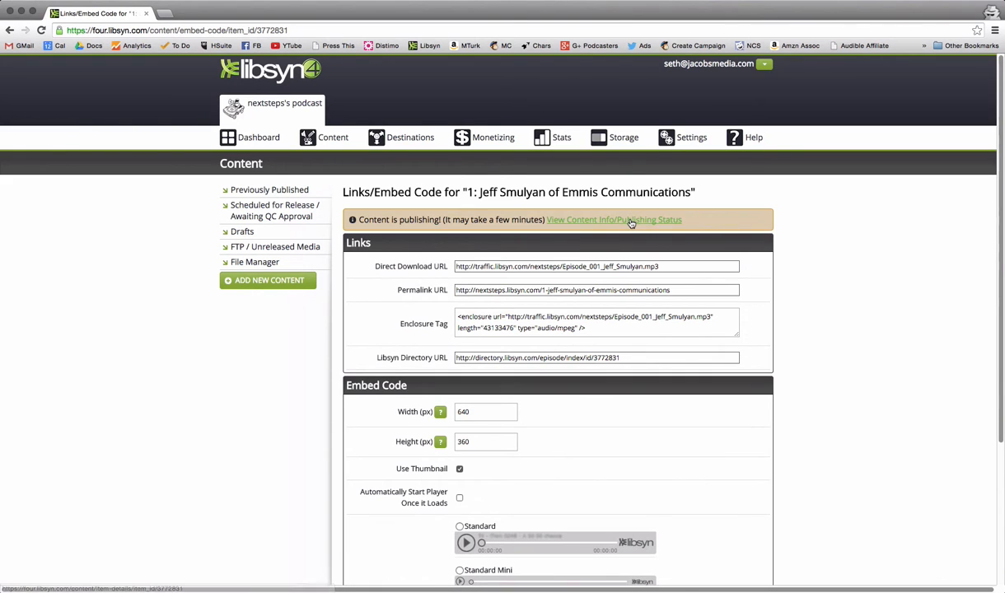
Highlight the published episode's direct download URL, followed by its enclosure tag.
left_click(664, 266)
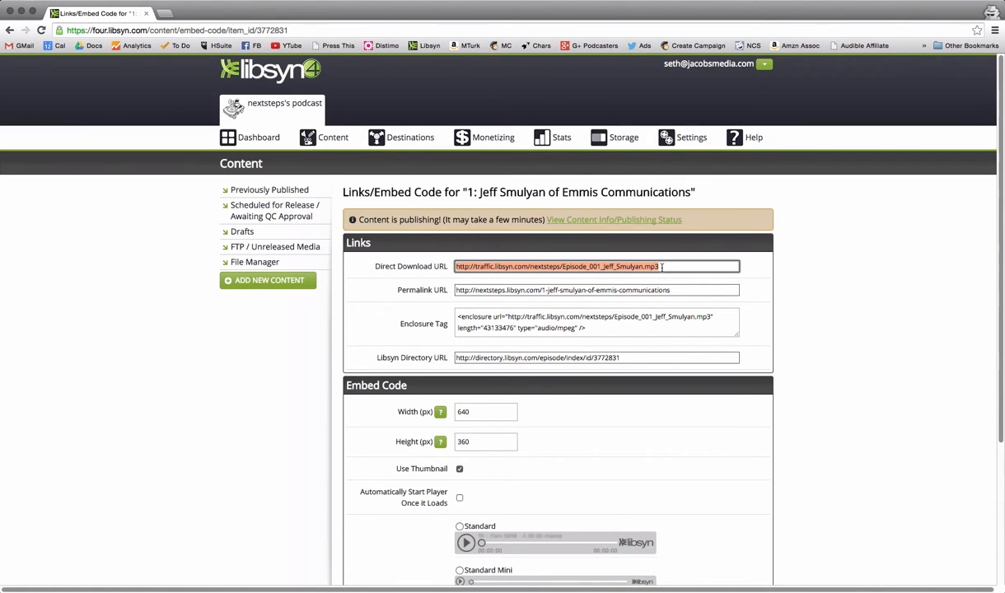
left_click(598, 330)
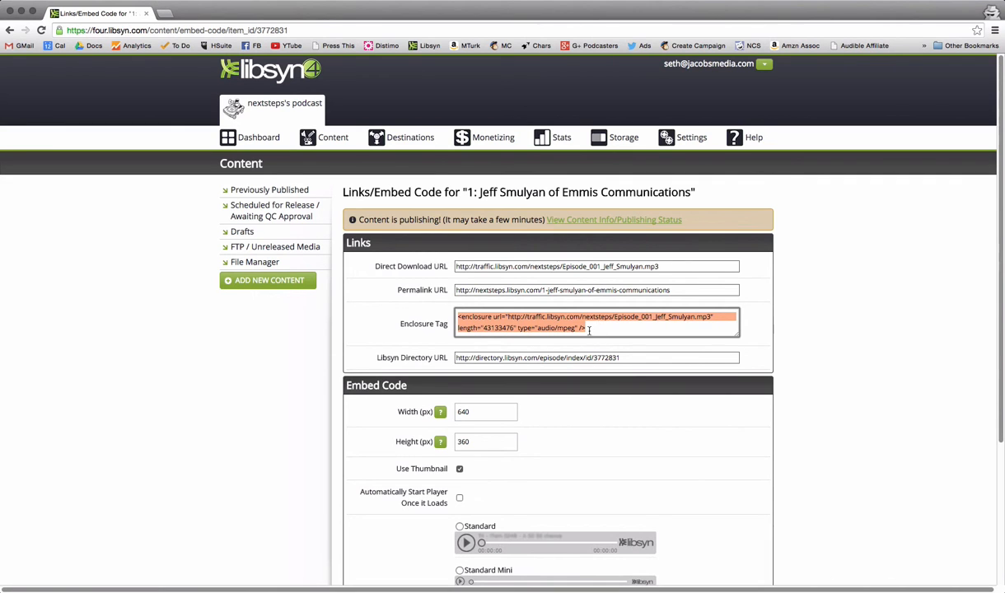
Preview the embed player with the Standard theme, select its full embed code, and close the preview.
scroll(744, 328, "down", 3)
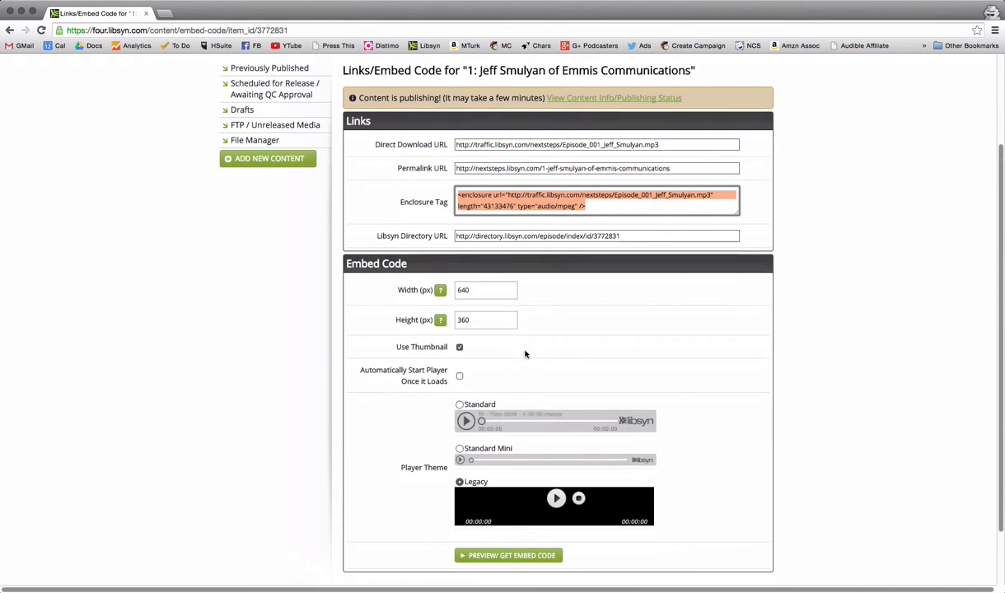
left_click(458, 406)
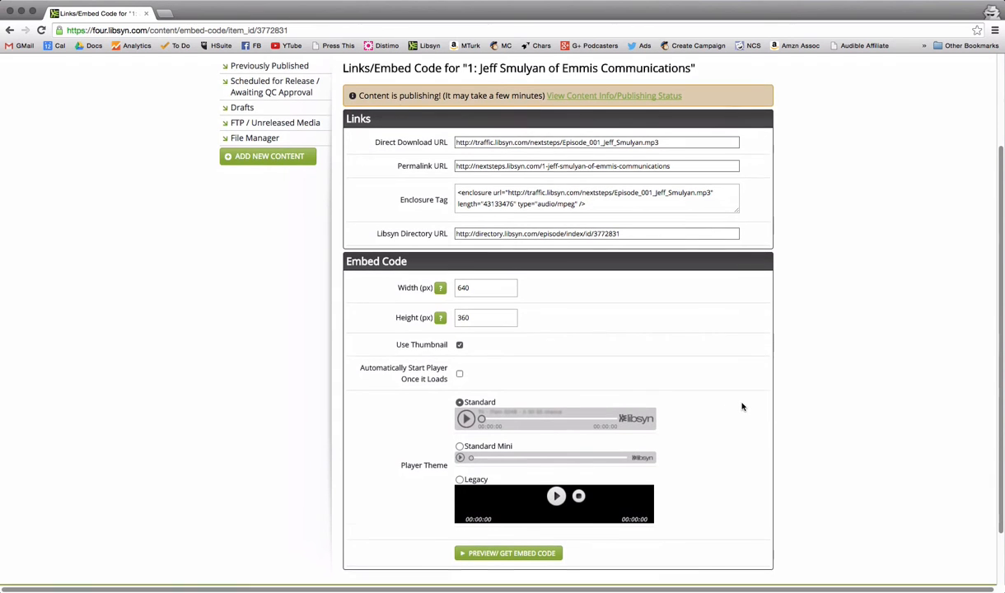
scroll(742, 407, "down", 2)
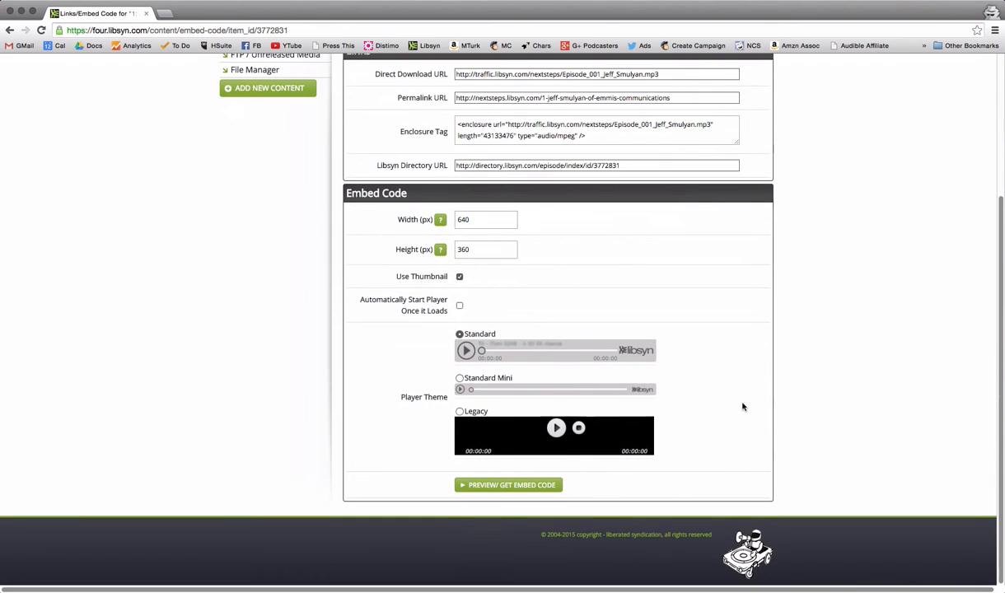
left_click(488, 485)
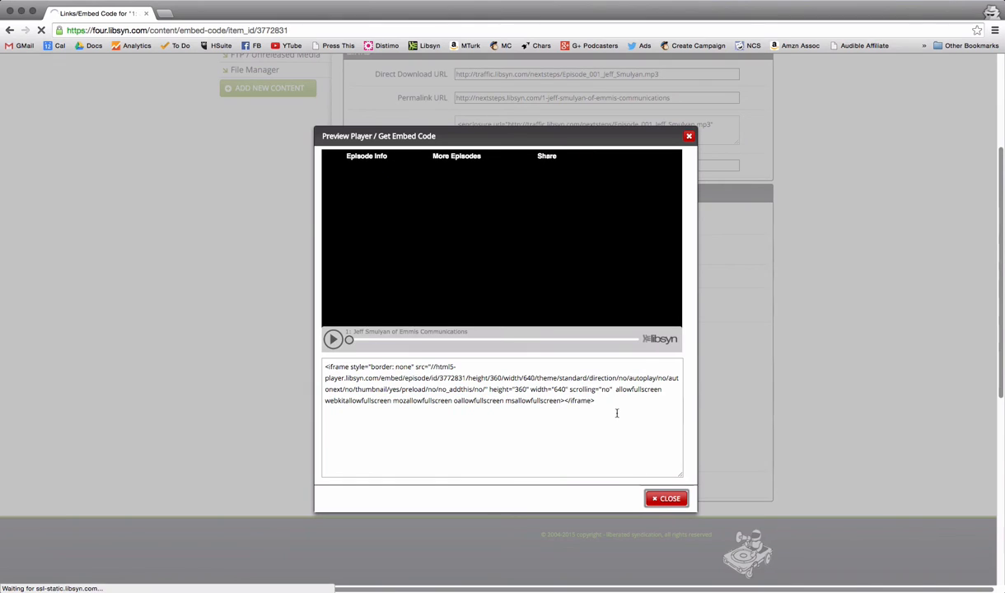
left_click(619, 411)
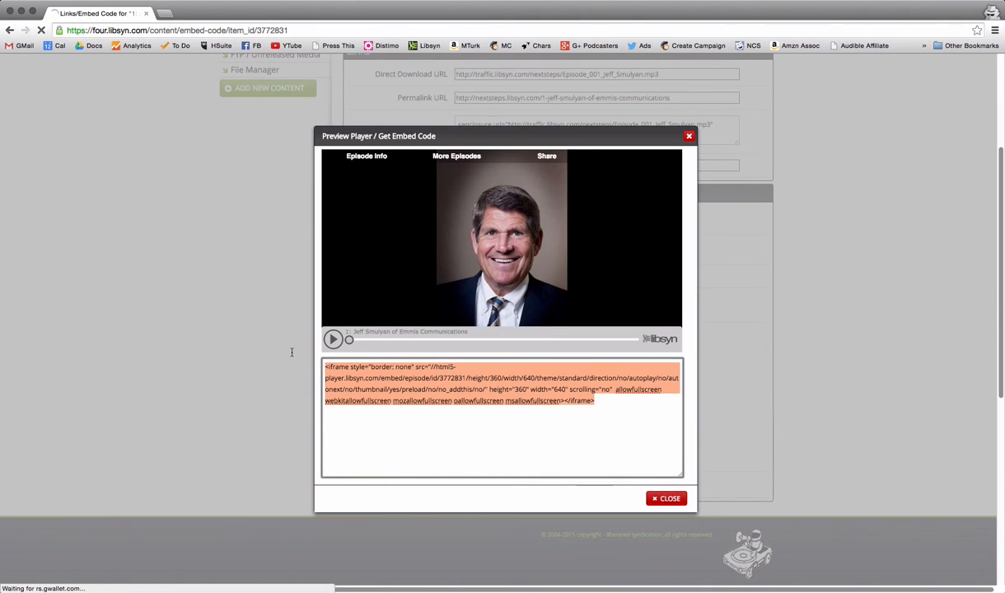
left_click(689, 136)
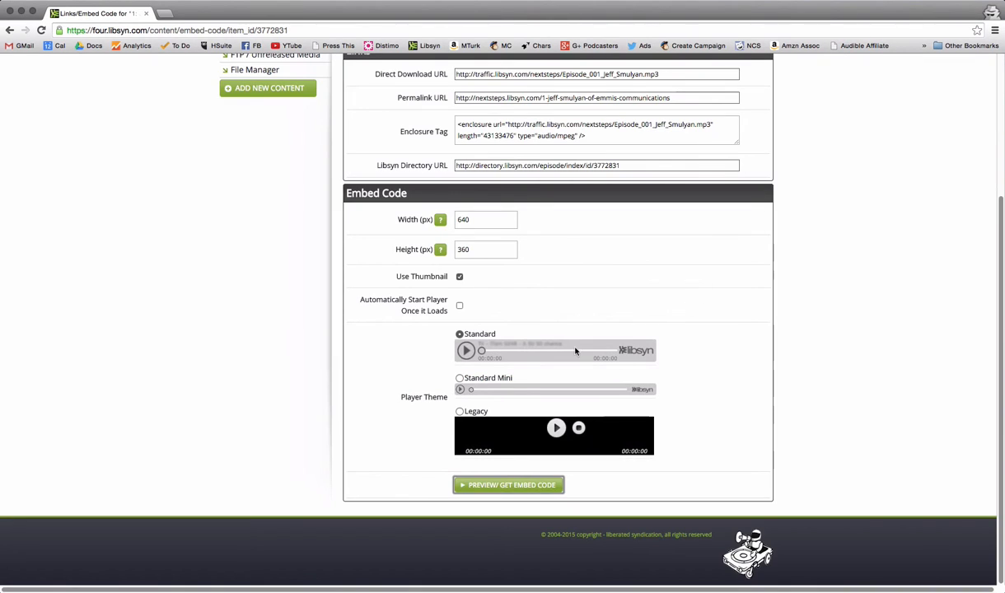
Preview the embed player with the Standard Mini theme, select its full embed code, and close the preview.
left_click(460, 378)
left_click(478, 485)
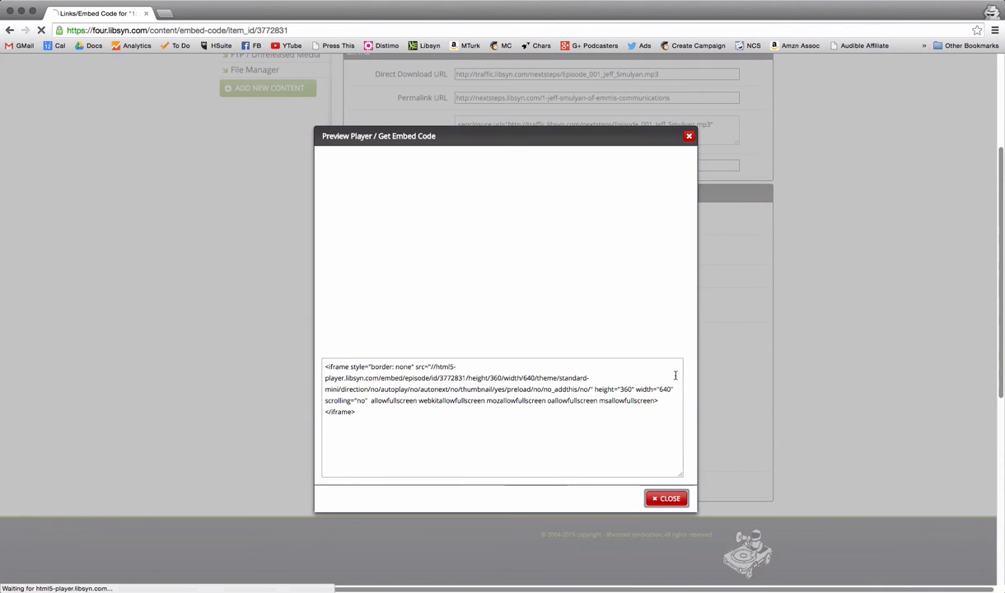
left_click_drag(381, 434, 291, 354)
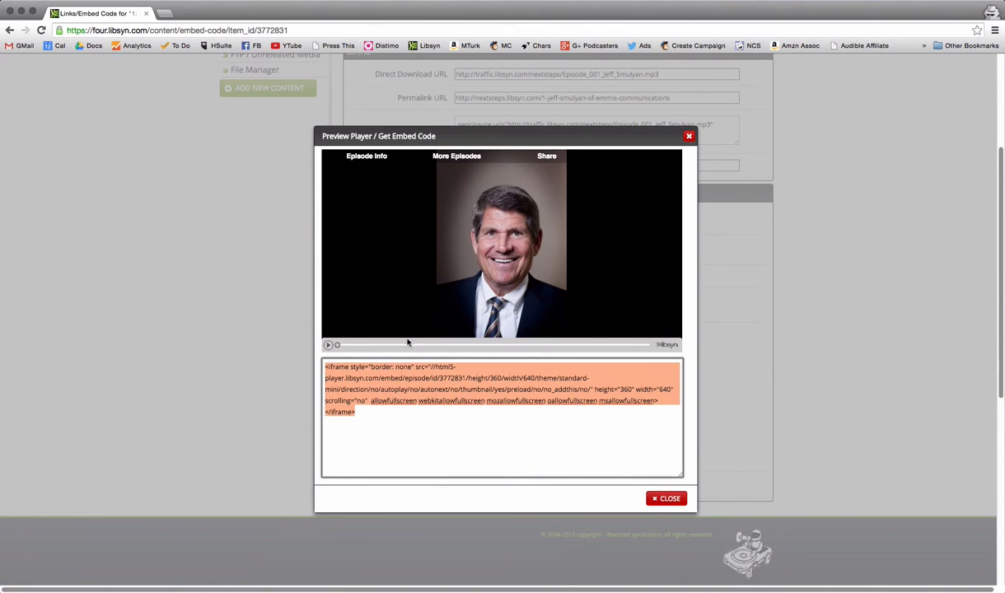
left_click(689, 136)
Preview the embed player with the Legacy theme, select its full embed code, and close the preview.
left_click(460, 411)
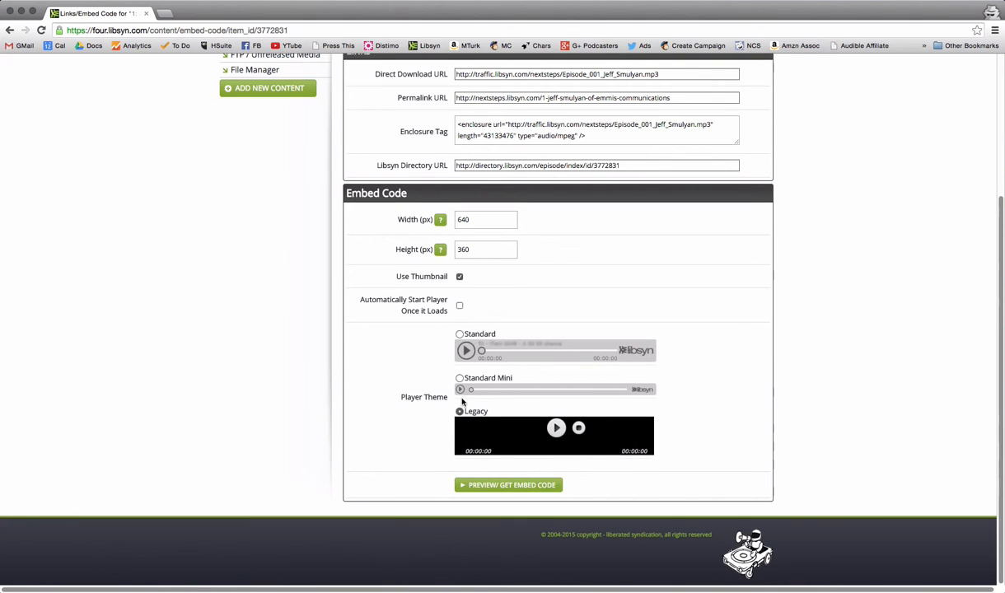
left_click(505, 485)
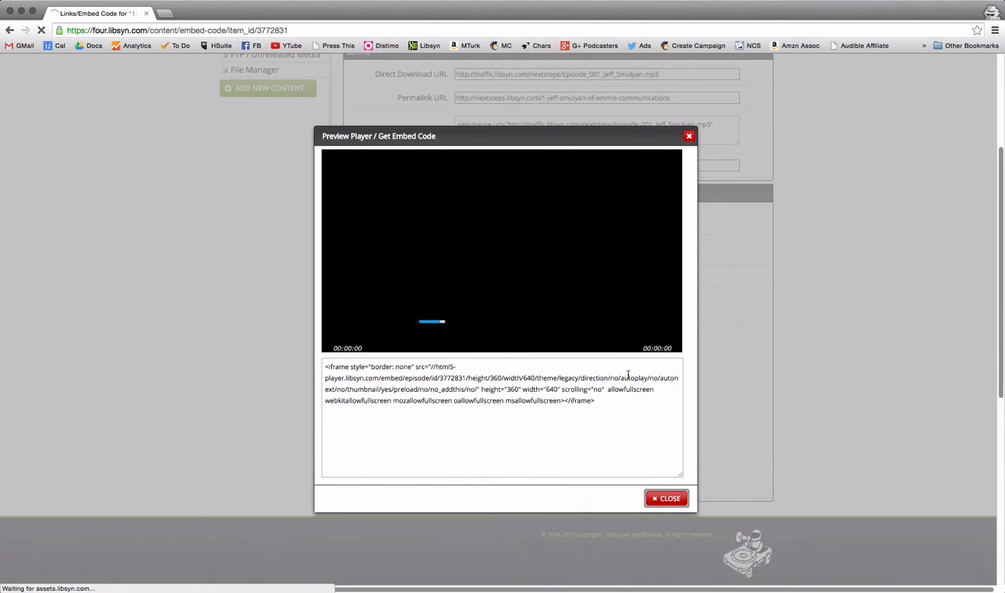
left_click_drag(614, 404, 222, 355)
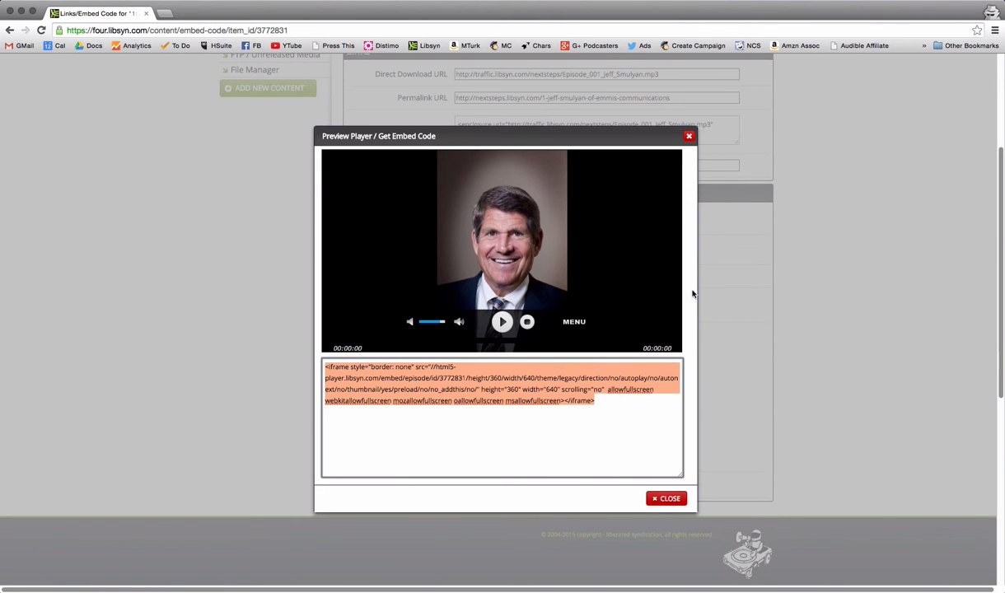
left_click(689, 138)
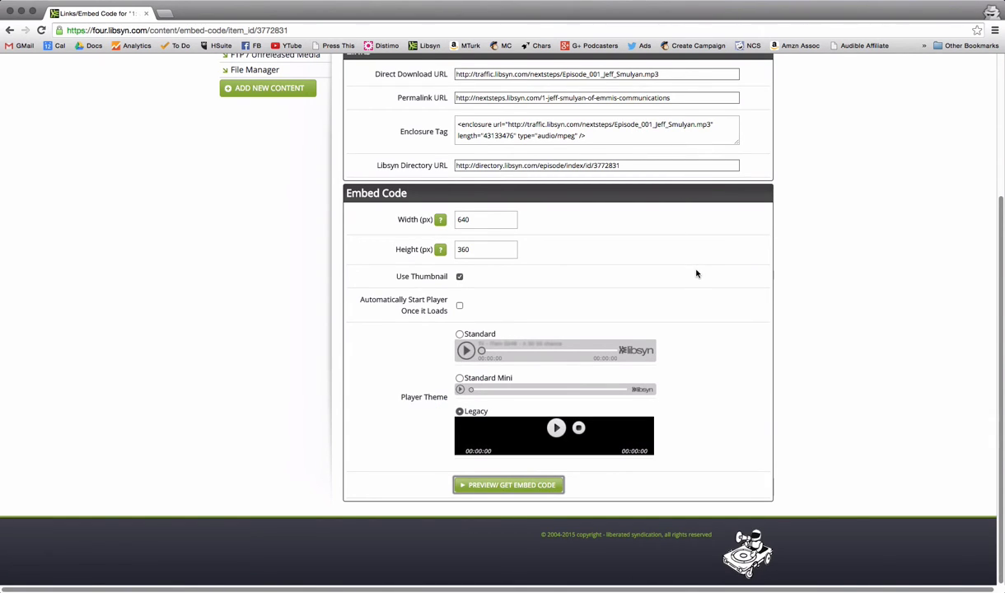
Turn off the thumbnail for the Legacy player, preview the player with its embed code, and close the preview.
left_click(458, 276)
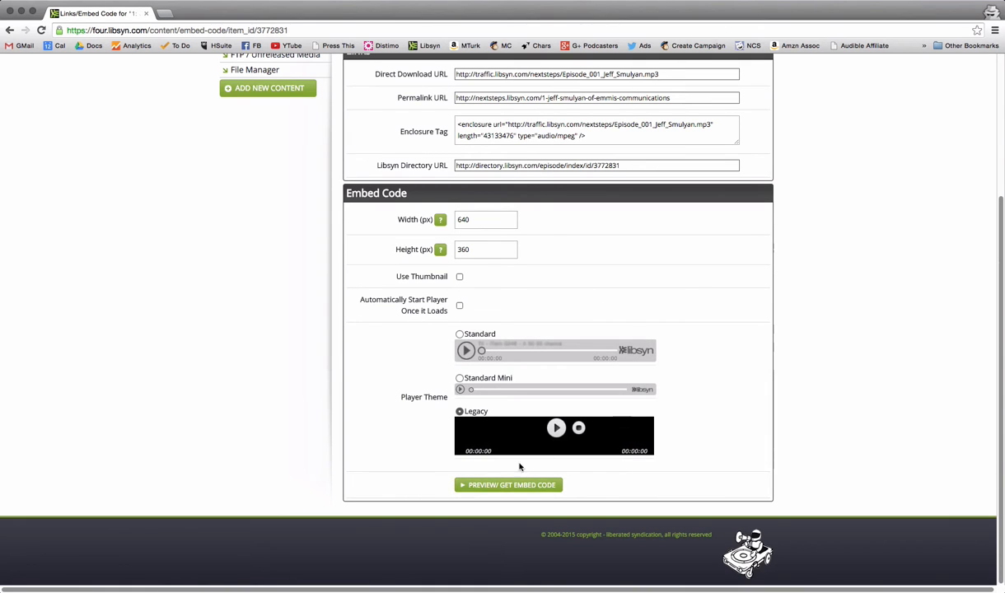
left_click(486, 485)
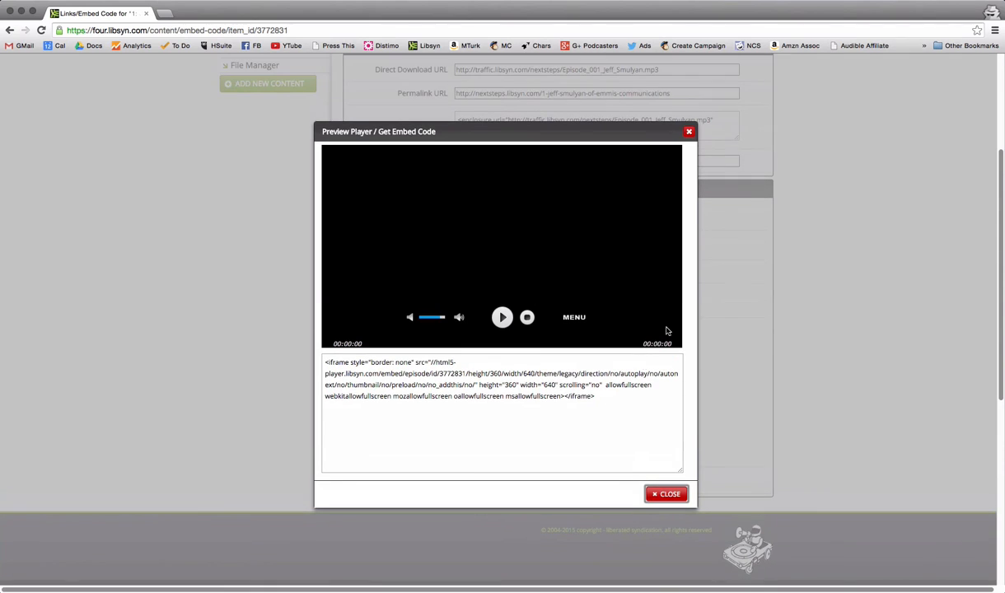
left_click(673, 496)
scroll(702, 445, "up", 3)
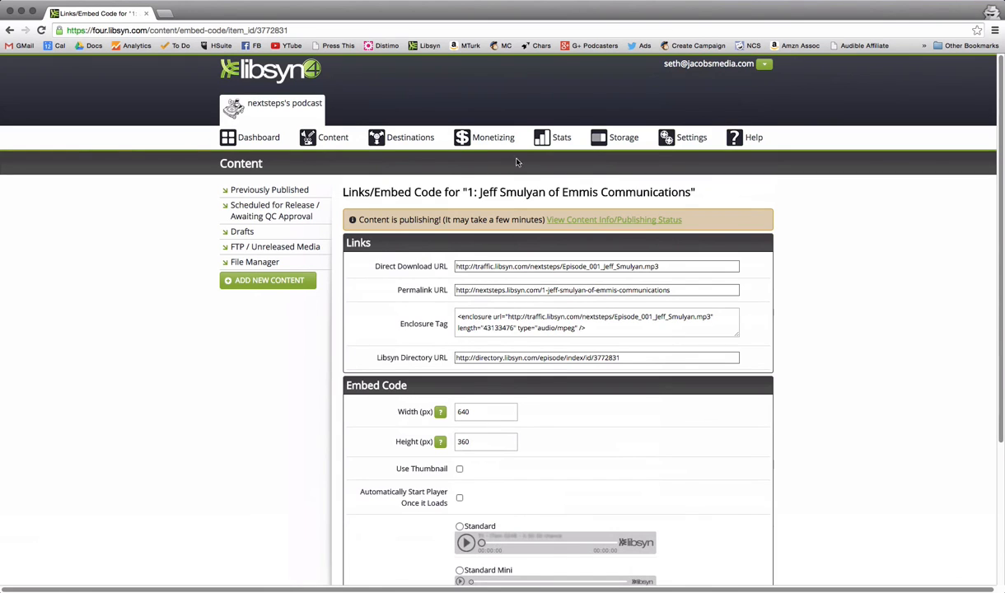
mouse_move(556, 137)
left_click(560, 156)
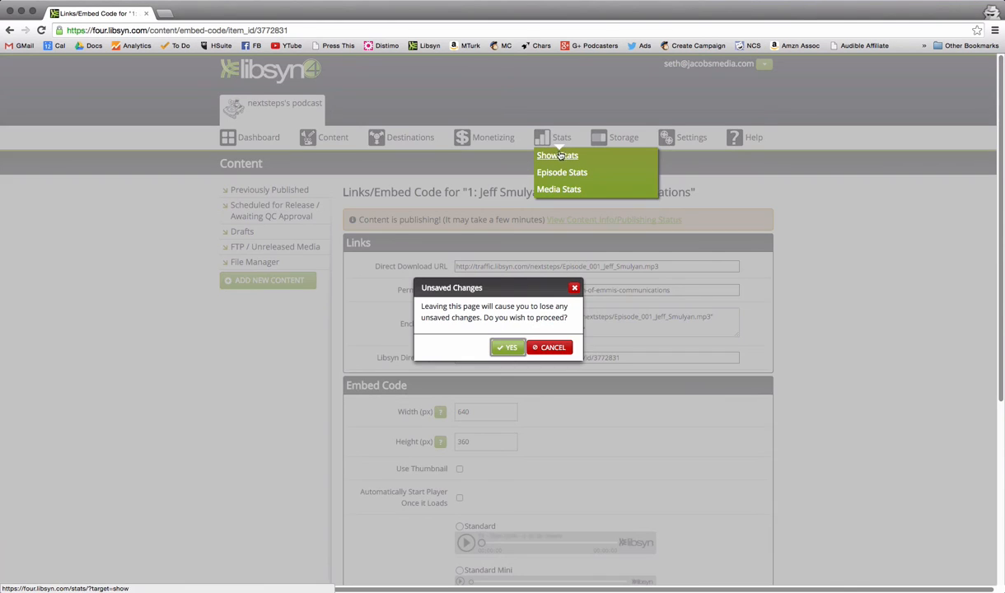
left_click(548, 347)
Display the available statistics choices for show, episode and media stats.
scroll(521, 330, "down", 5)
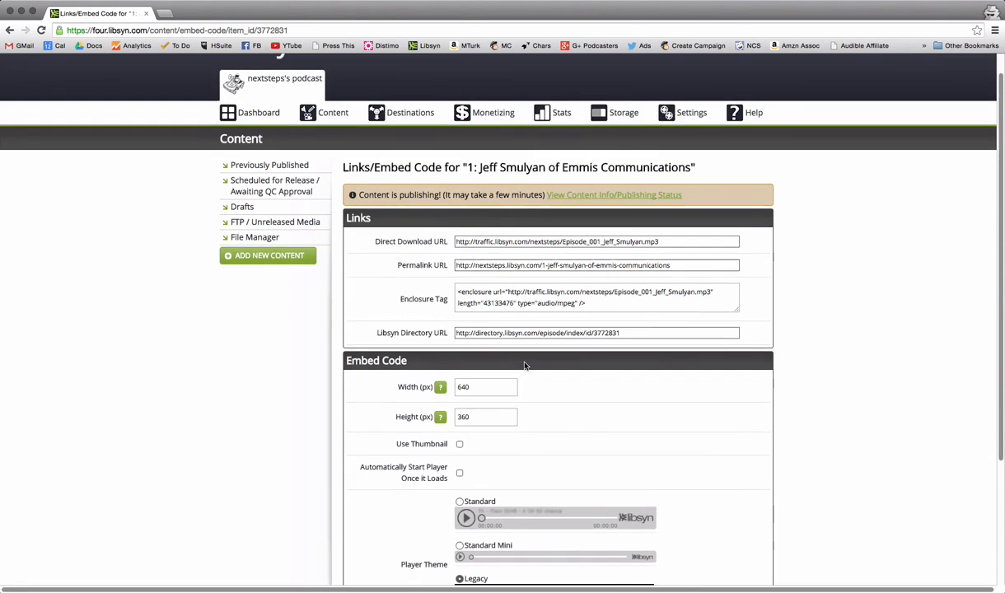
scroll(515, 354, "up", 3)
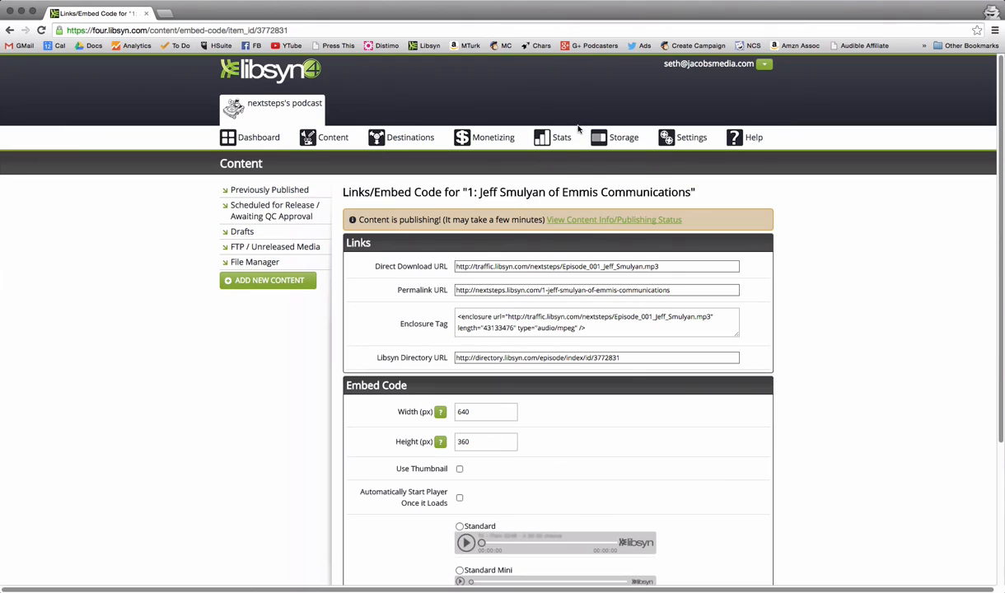
mouse_move(562, 141)
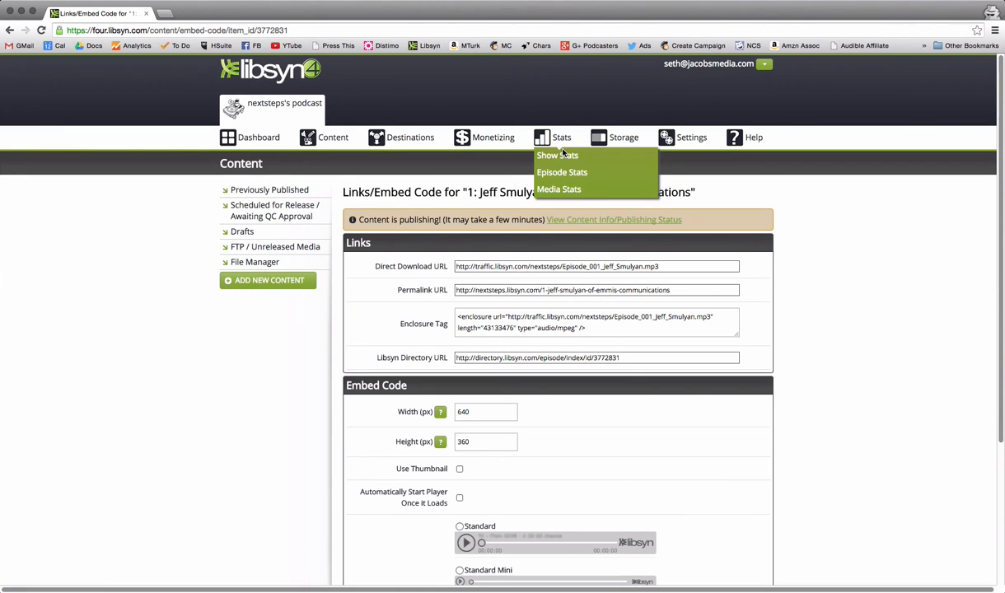